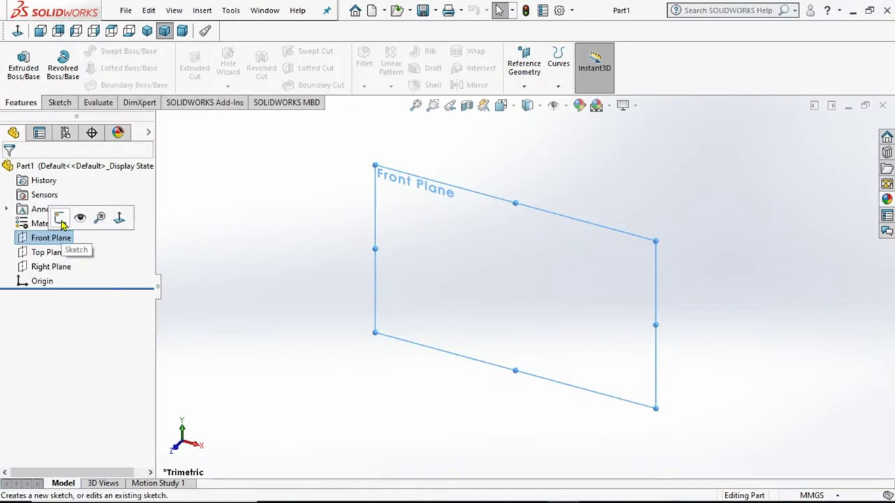
On the Front Plane, draw a circle at the origin and dimension its diameter to 10 mm.
left_click(60, 218)
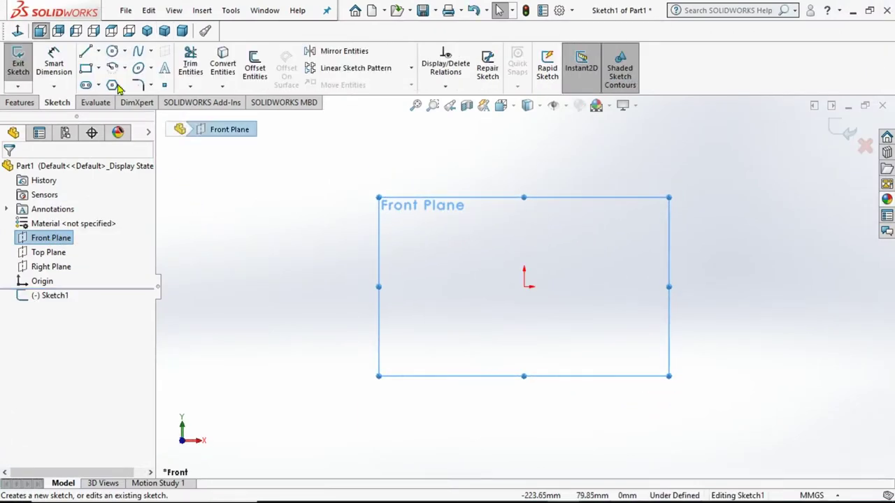
left_click(112, 51)
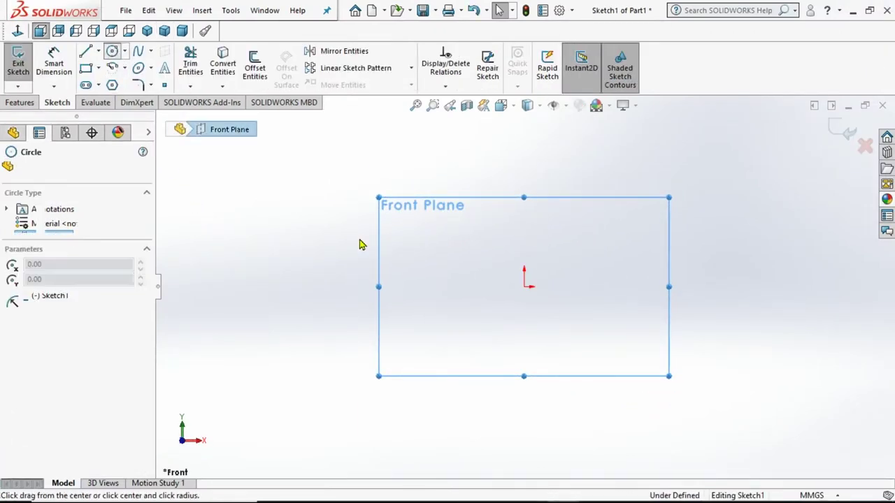
left_click(523, 287)
left_click(469, 334)
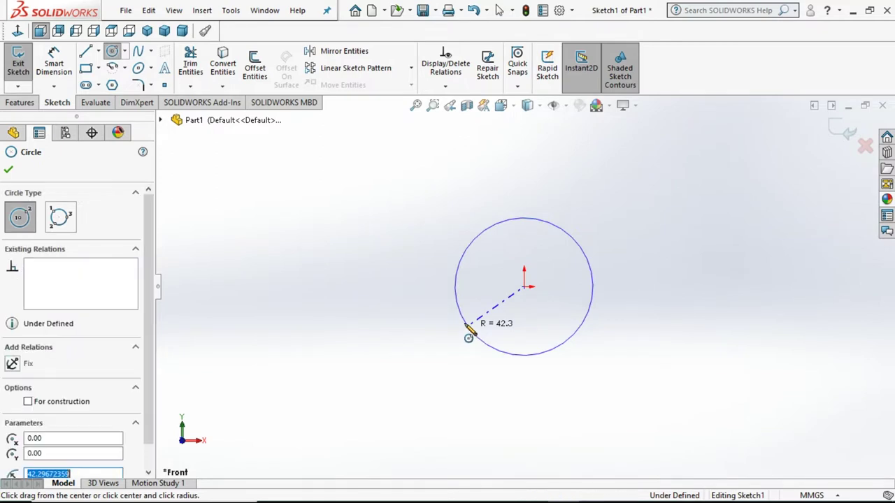
left_click(54, 63)
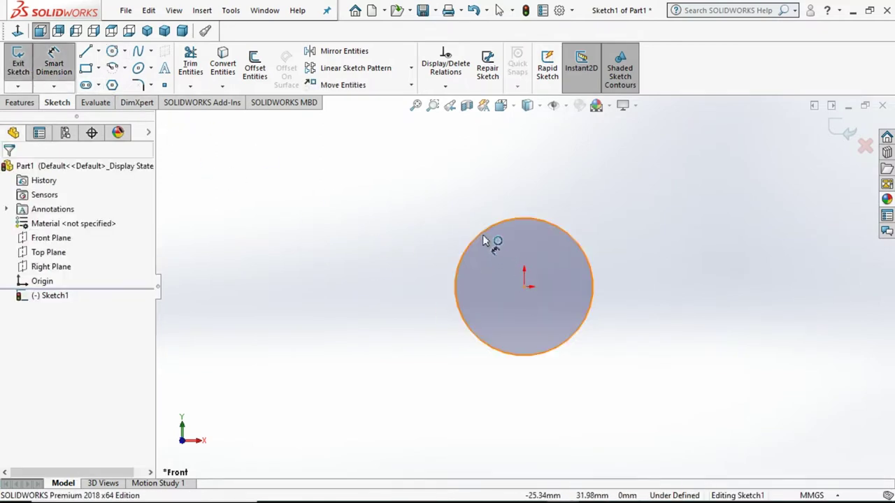
left_click(455, 269)
left_click(411, 290)
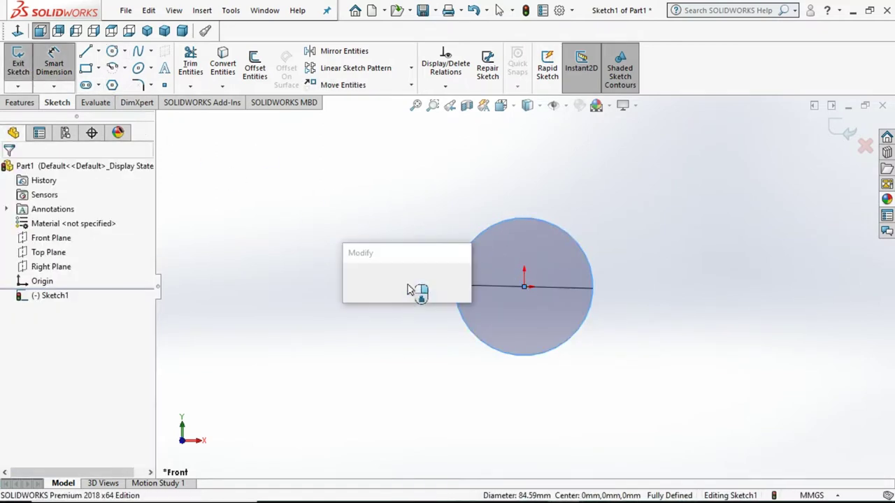
type("10")
key("Return")
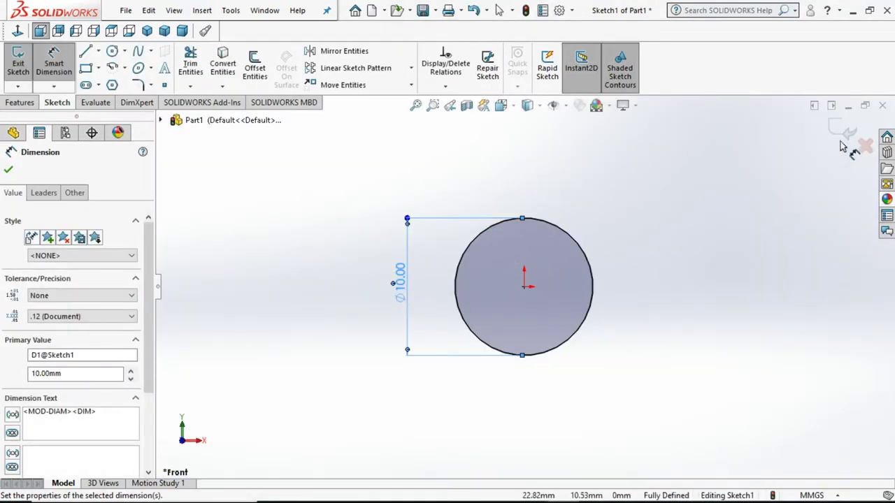
left_click(846, 133)
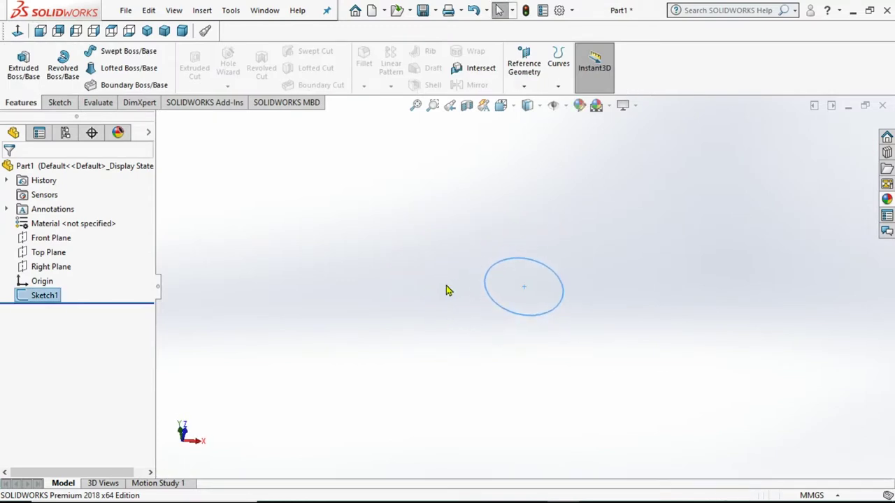
Close Sketch1 and create Plane1, offset 40 mm from the Front Plane.
left_click(444, 281)
left_click(526, 84)
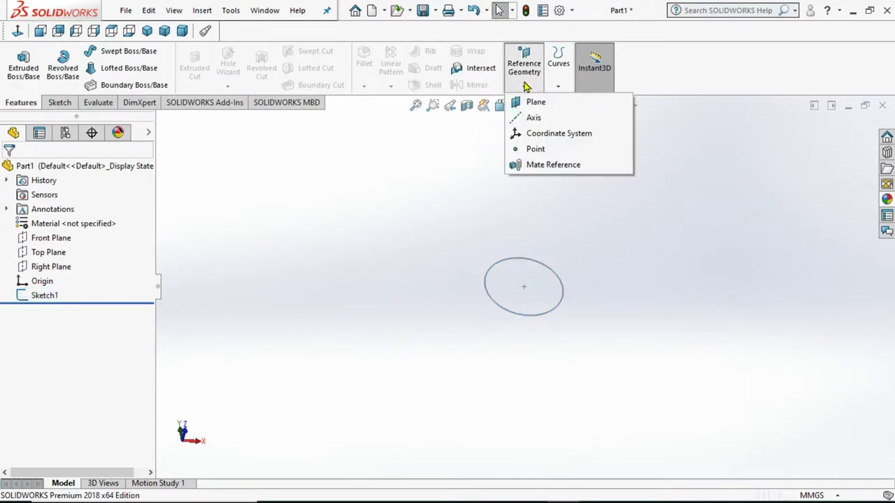
left_click(553, 105)
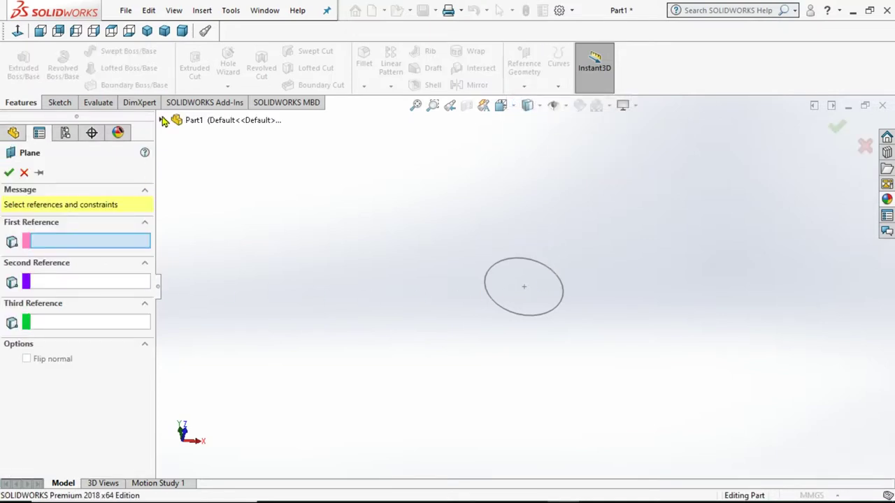
left_click(162, 122)
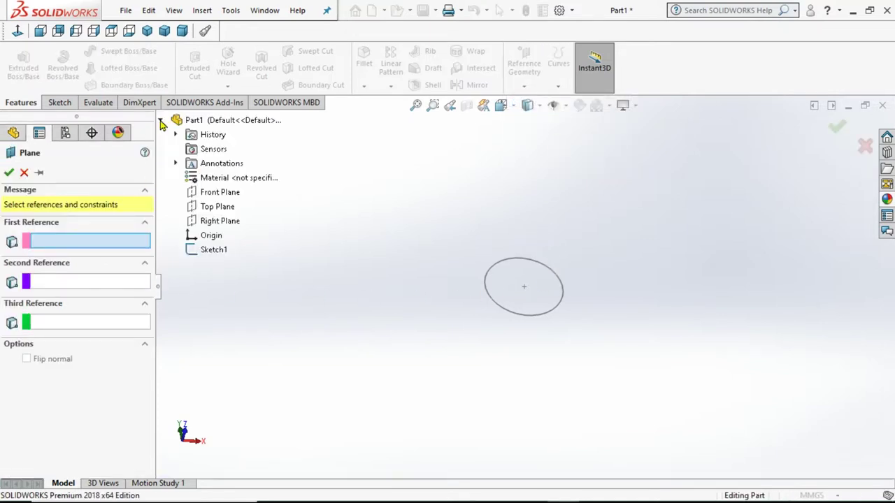
left_click(234, 195)
middle_click_drag(360, 335, 347, 239)
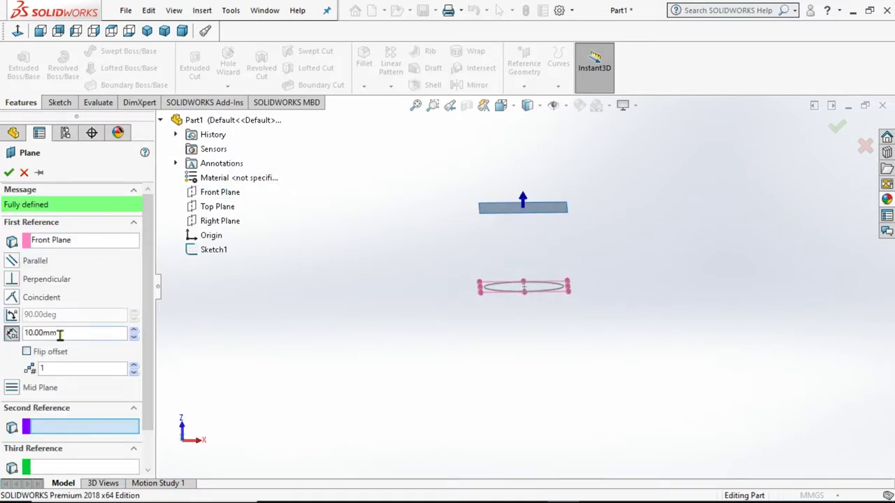
key("Return")
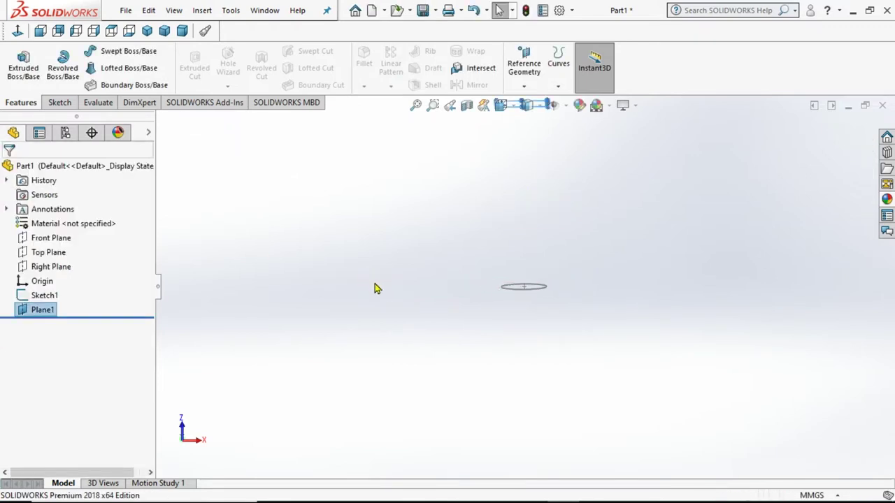
mouse_move(523, 260)
middle_mouse_down()
mouse_move(502, 281)
mouse_move(506, 244)
mouse_move(452, 186)
middle_mouse_up()
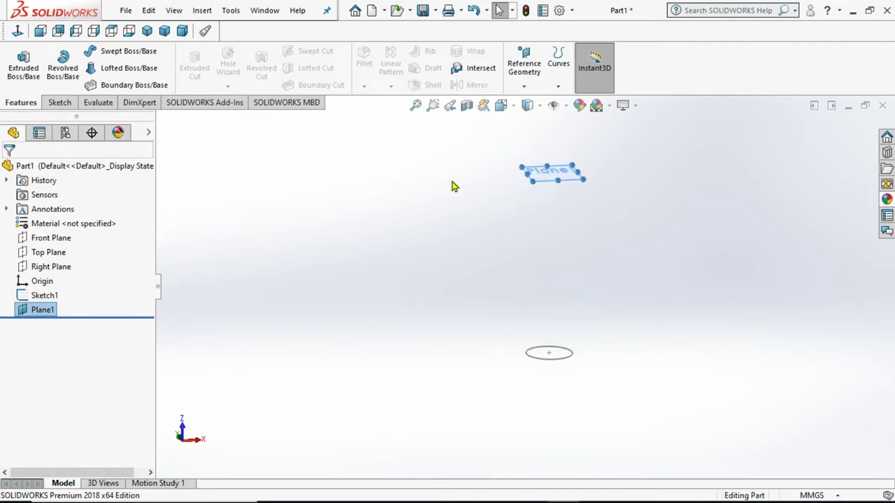
Create Plane2, referenced to the Front Plane at a 125 mm offset.
left_click(523, 86)
left_click(533, 128)
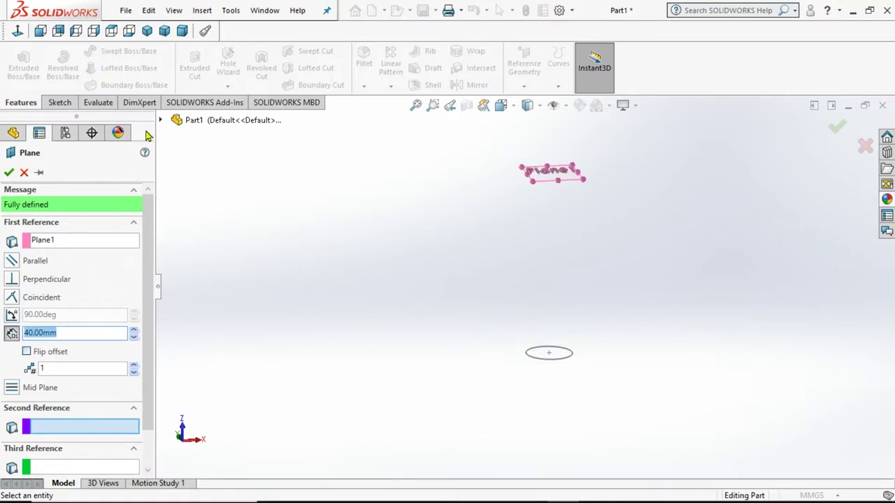
left_click(81, 245)
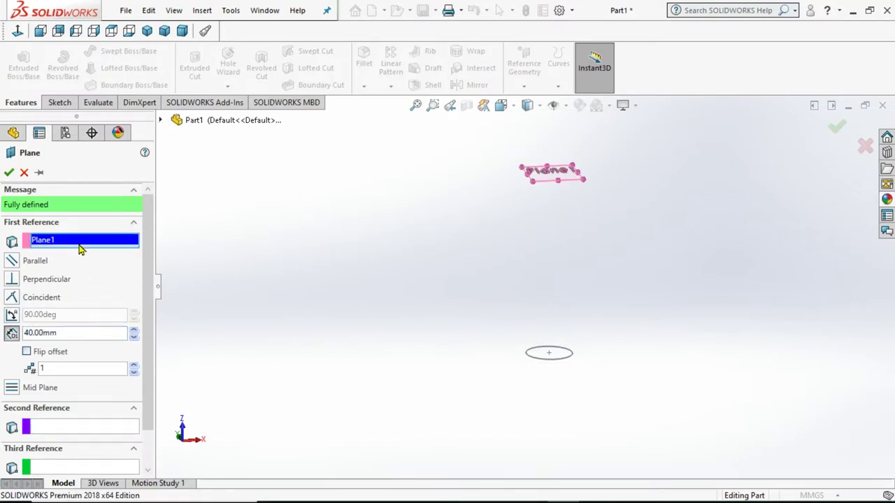
left_click(165, 122)
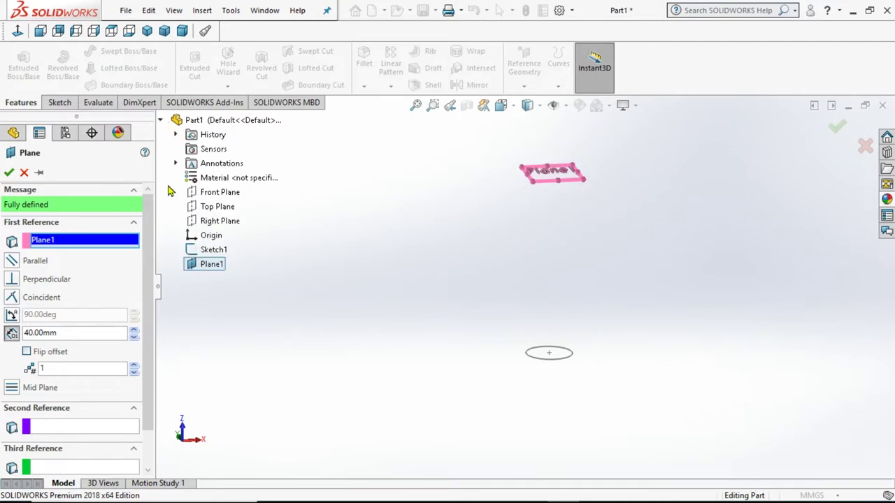
left_click(221, 194)
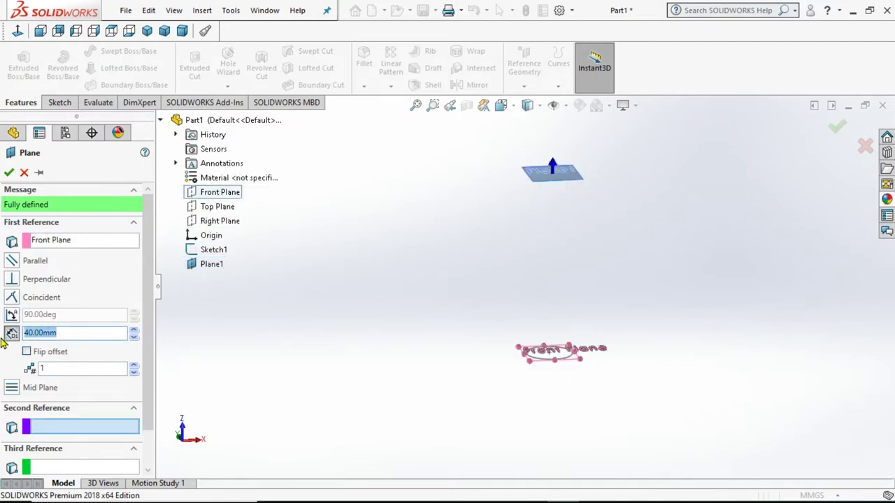
left_click(74, 332)
type("125")
key("Return")
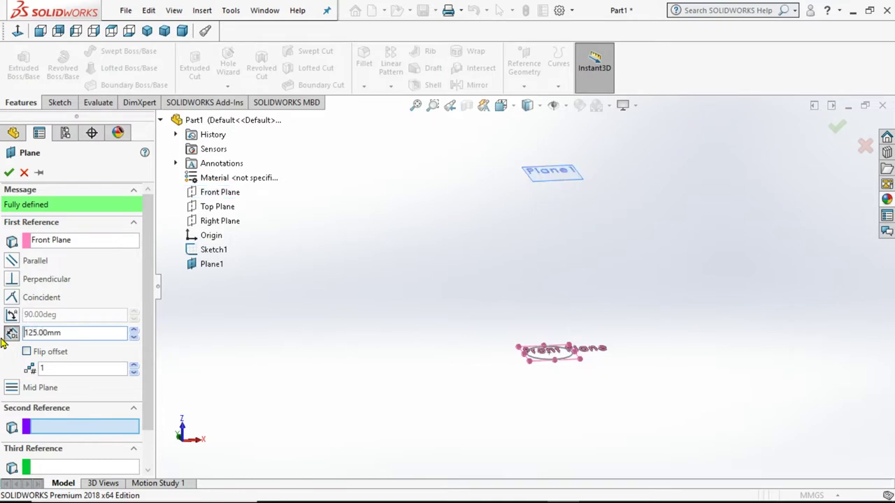
left_click(7, 173)
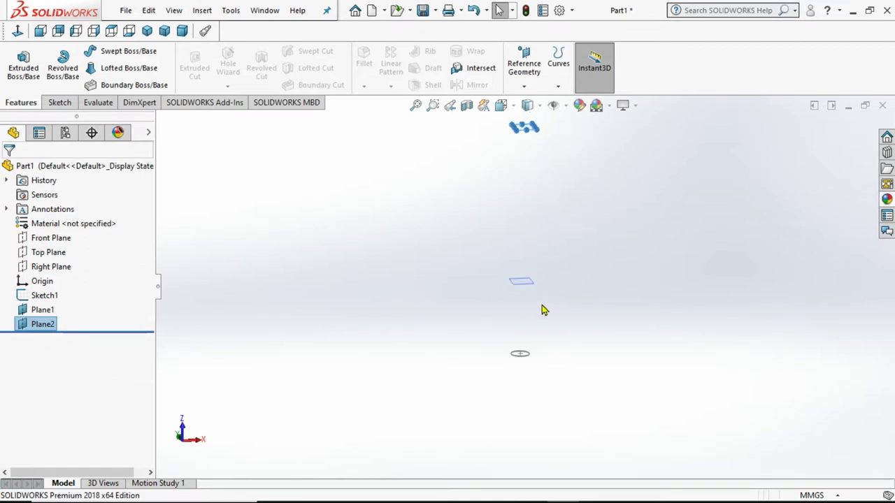
left_click(514, 283)
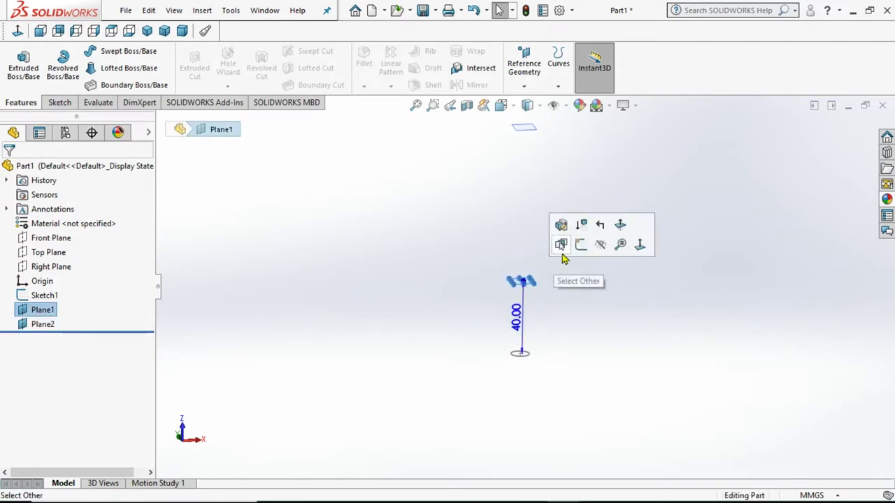
On Plane1, draw a circle centred on the origin and dimension its diameter to 25 mm.
left_click(580, 246)
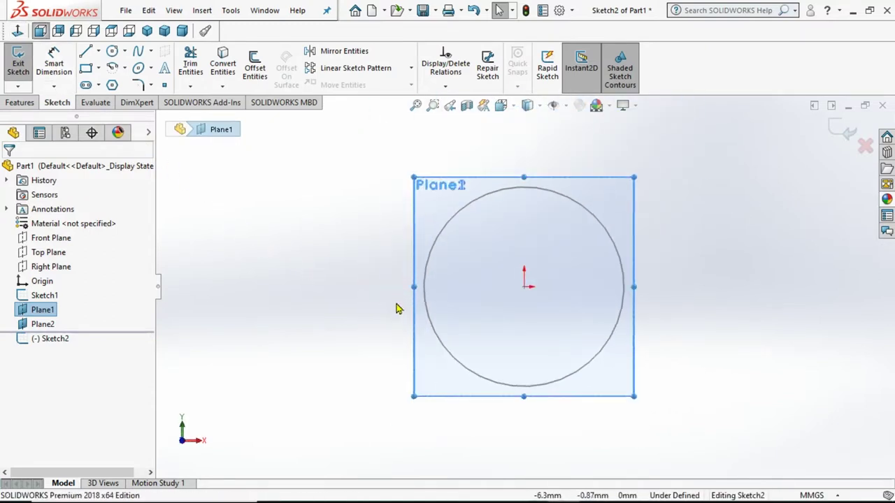
left_click(112, 51)
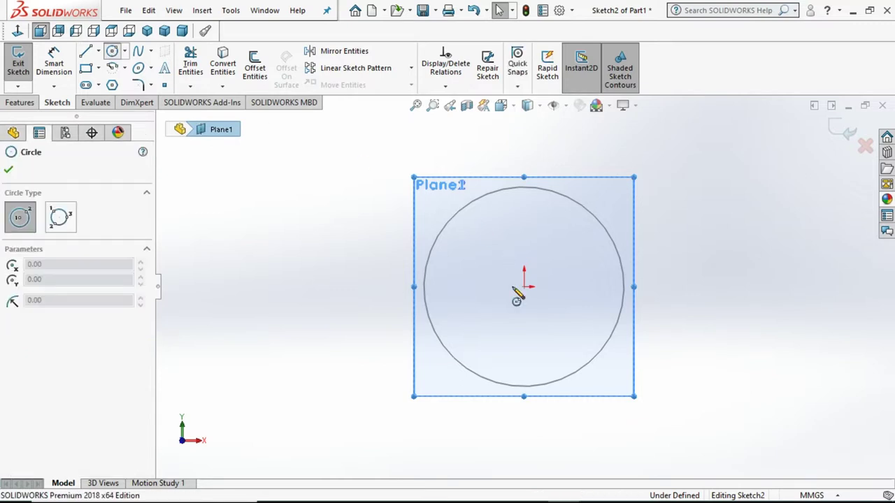
left_click(524, 286)
left_click(363, 328)
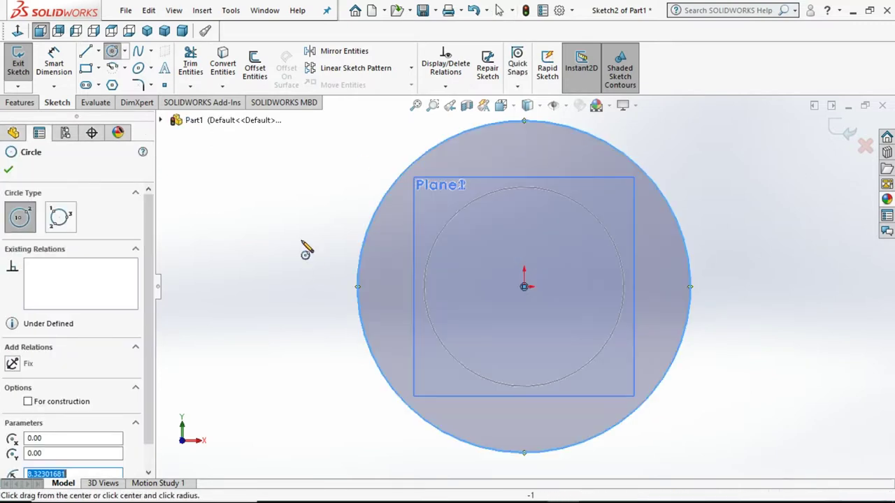
left_click(70, 61)
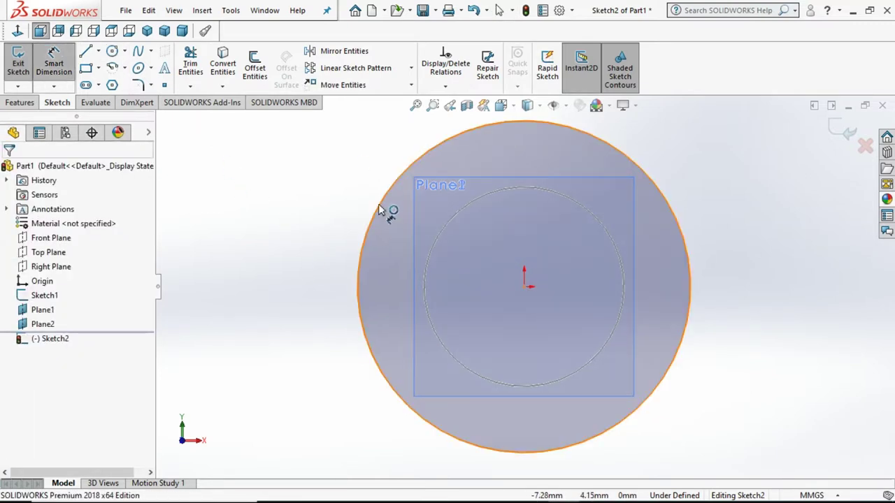
left_click(368, 224)
left_click(318, 219)
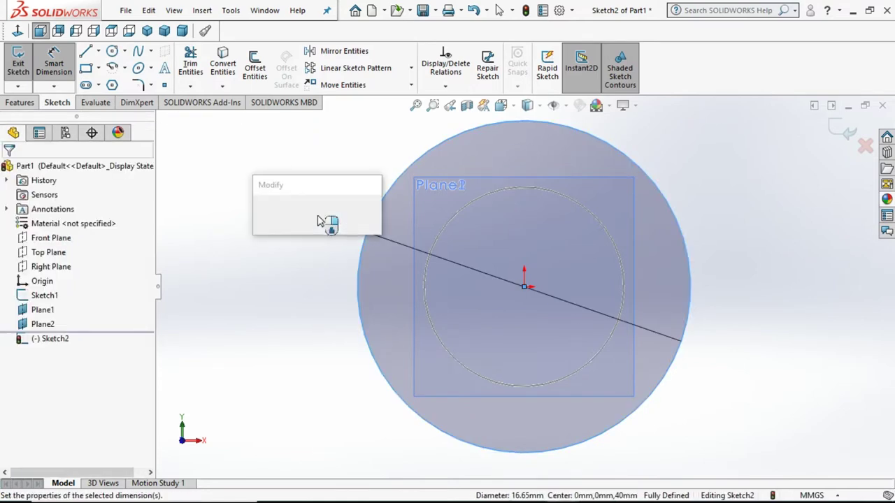
type("25")
key("Return")
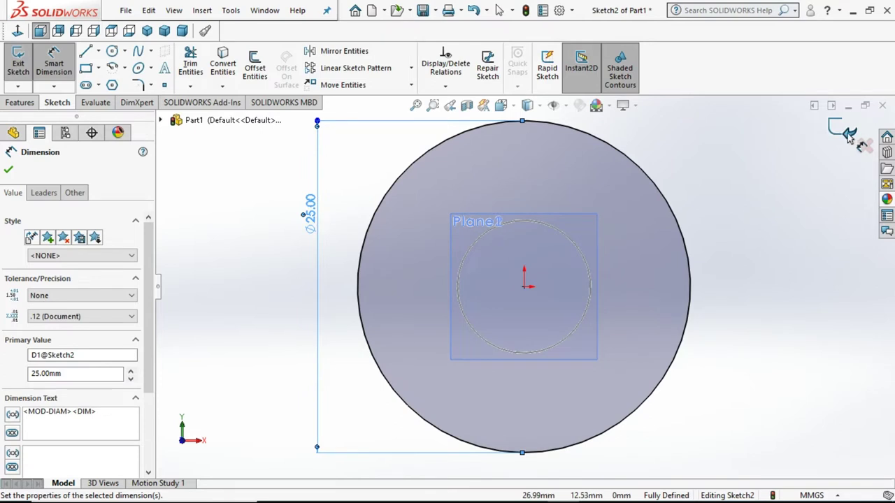
key("Escape")
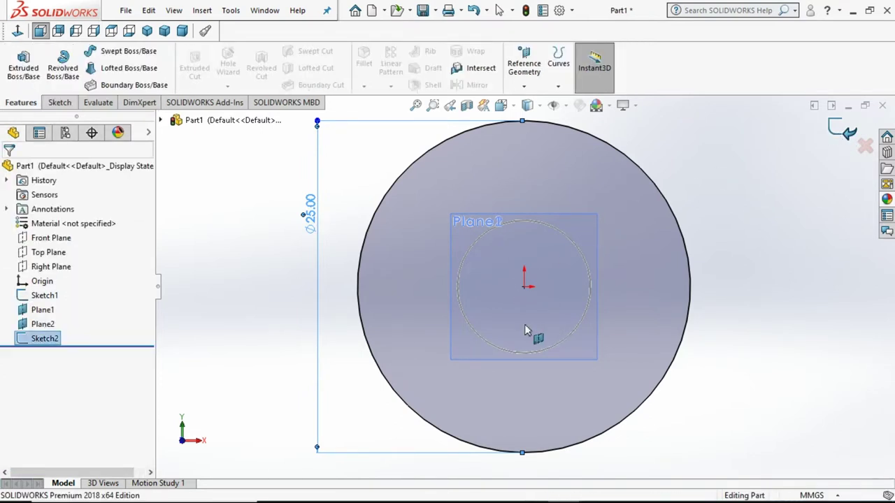
Start a new sketch on Plane2 and view it head-on.
mouse_move(327, 325)
middle_mouse_down()
mouse_move(328, 262)
mouse_move(342, 217)
middle_mouse_up()
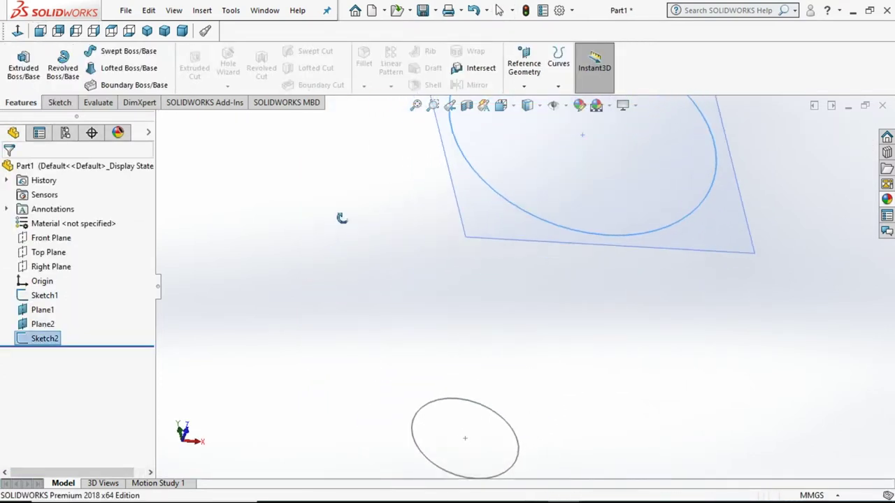
scroll(355, 236, "up", 5)
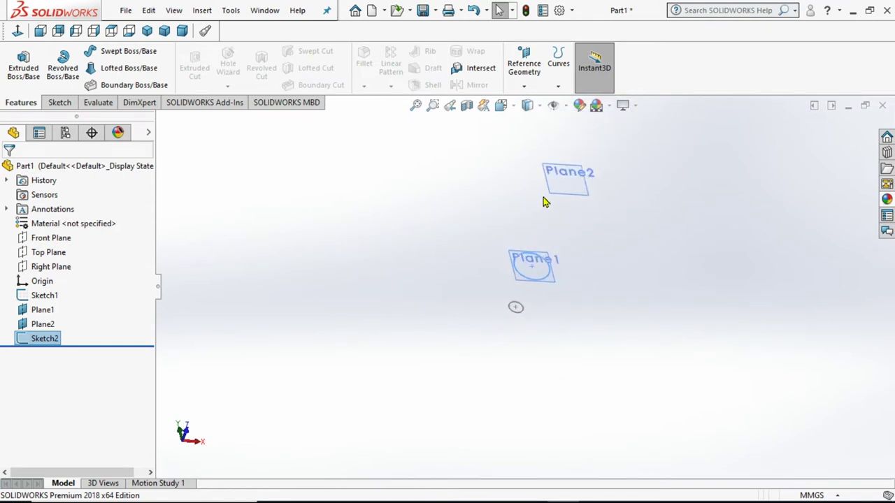
left_click(565, 199)
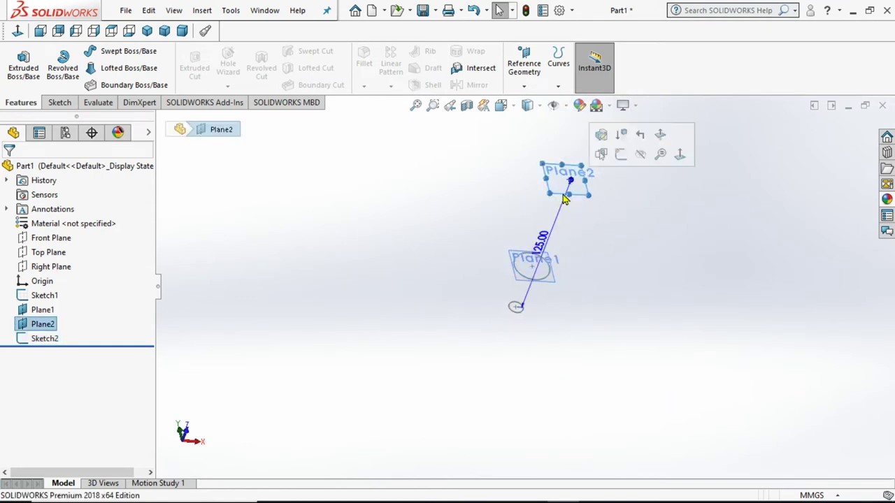
left_click(621, 154)
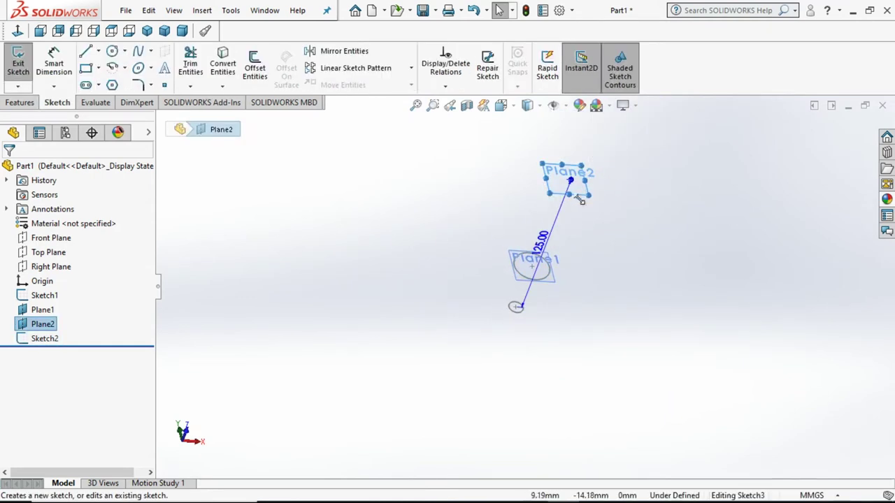
left_click(17, 31)
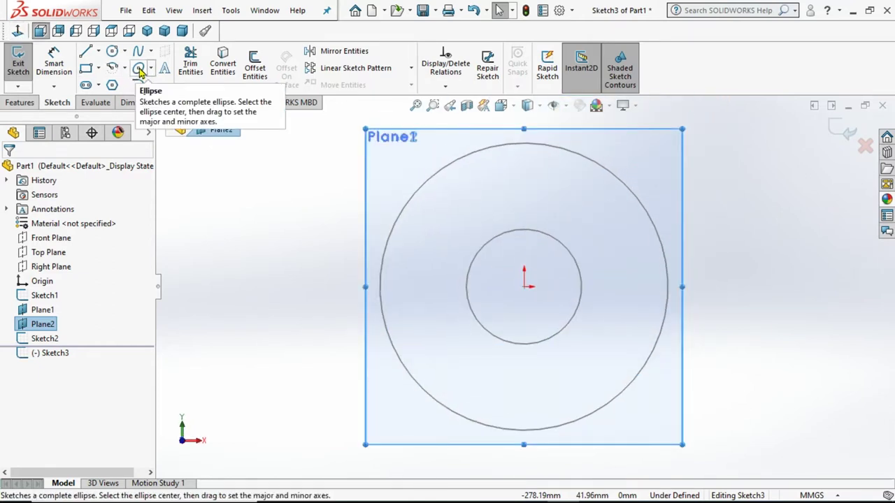
Draw an ellipse centred on the origin with radii 60 and 40.
left_click(140, 70)
left_click(525, 287)
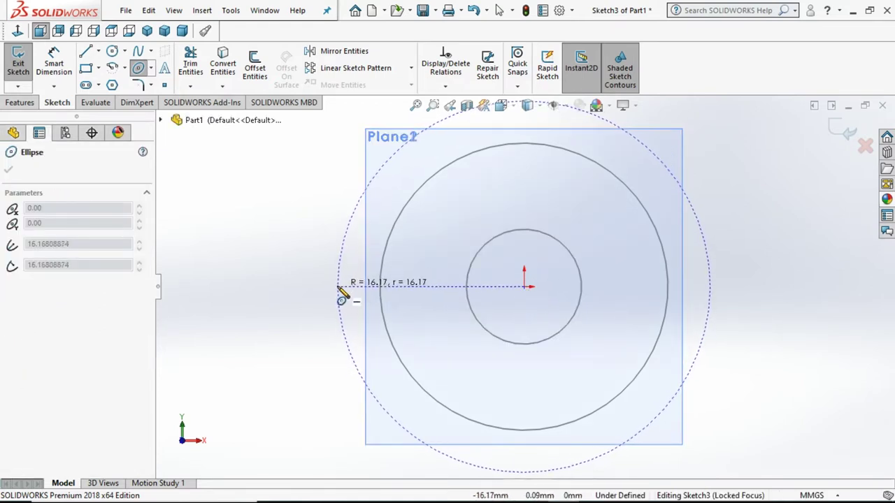
left_click(341, 285)
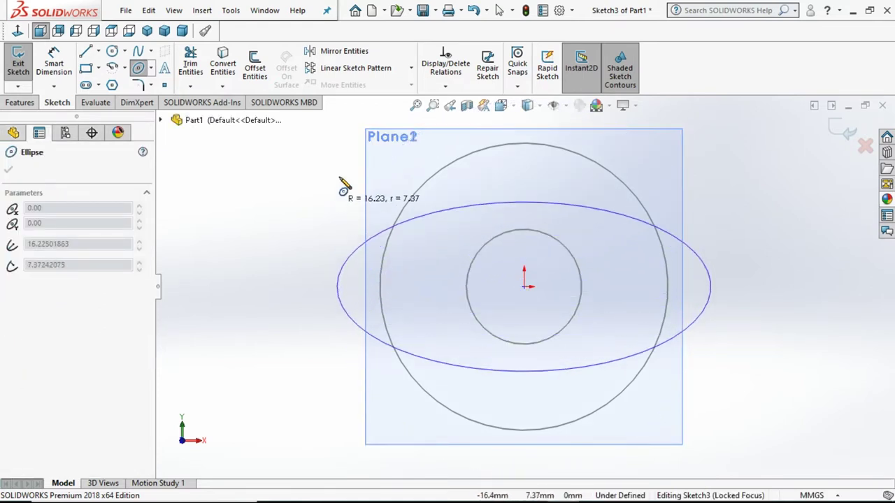
left_click(416, 179)
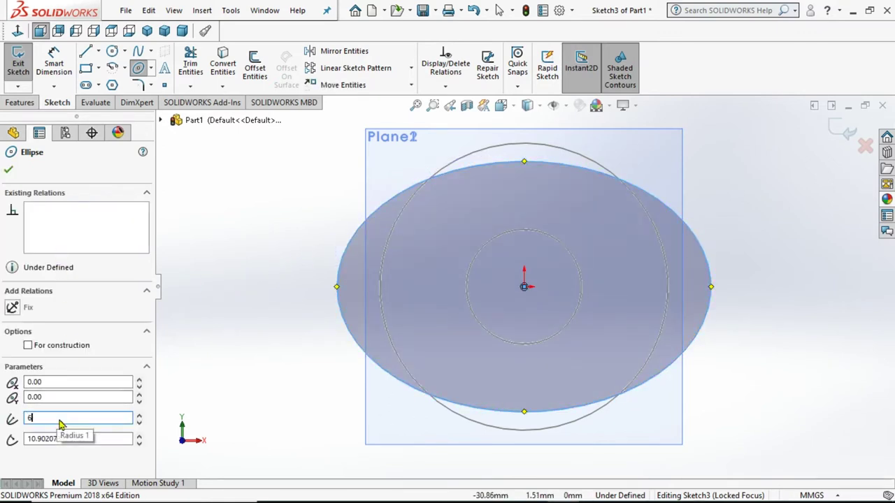
left_click(77, 418)
type("0")
key("Return")
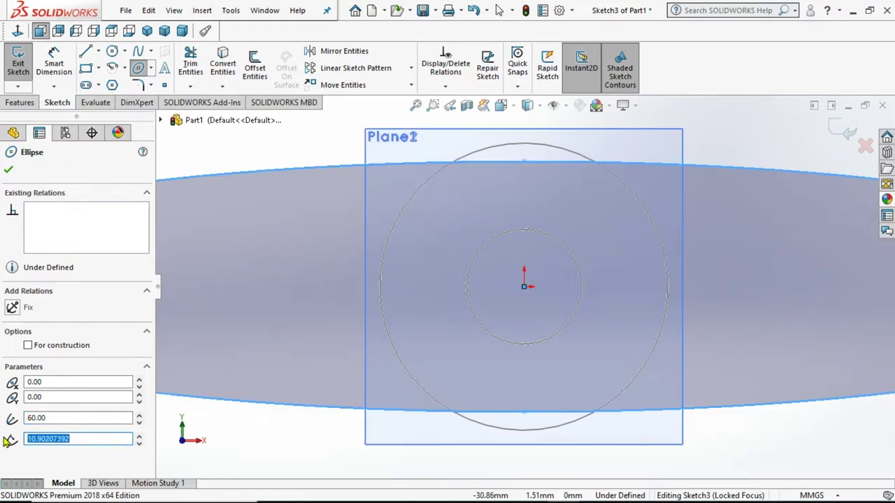
type("40")
key("Return")
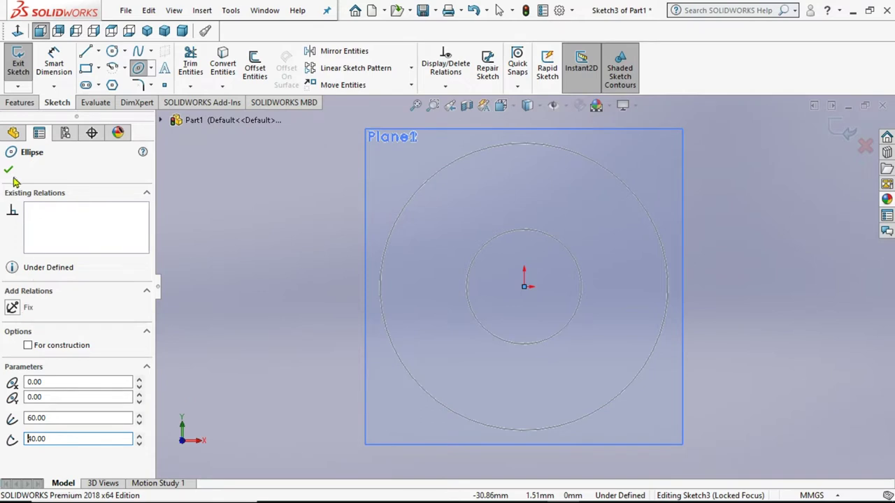
left_click(8, 170)
key("f")
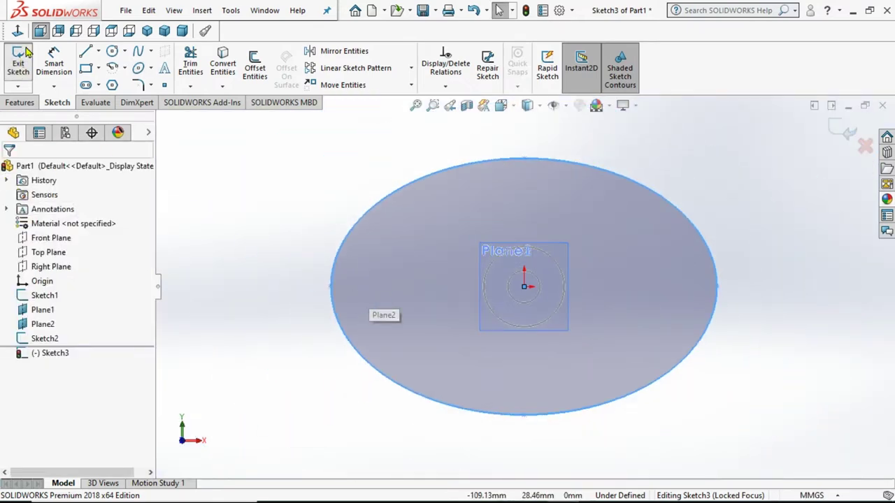
Dimension the ellipse's left vertex 60 mm from the origin.
left_click(54, 62)
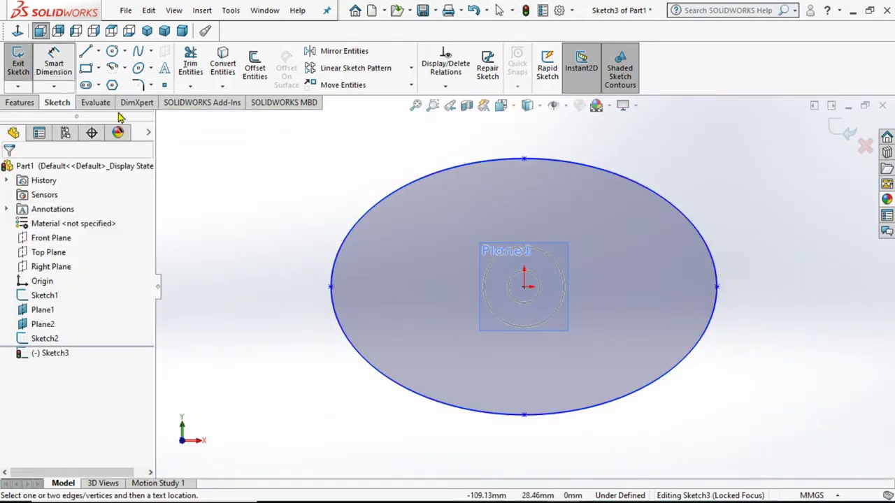
left_click(331, 288)
left_click(526, 289)
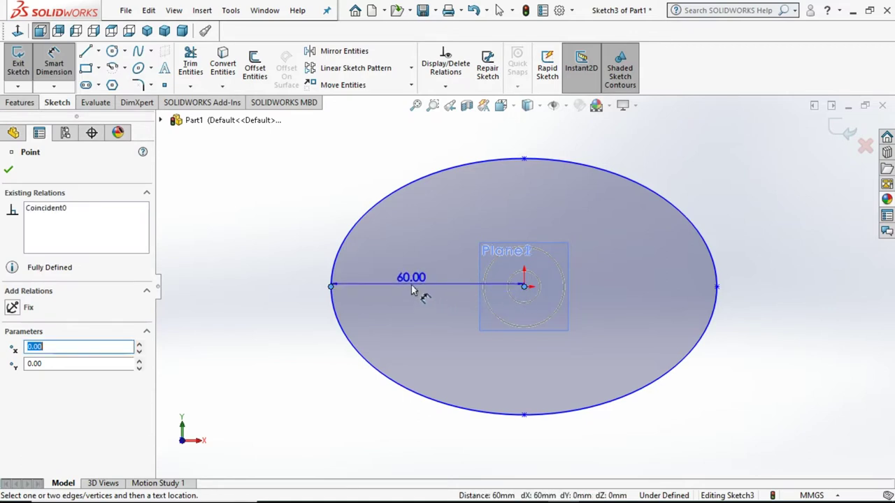
left_click(427, 302)
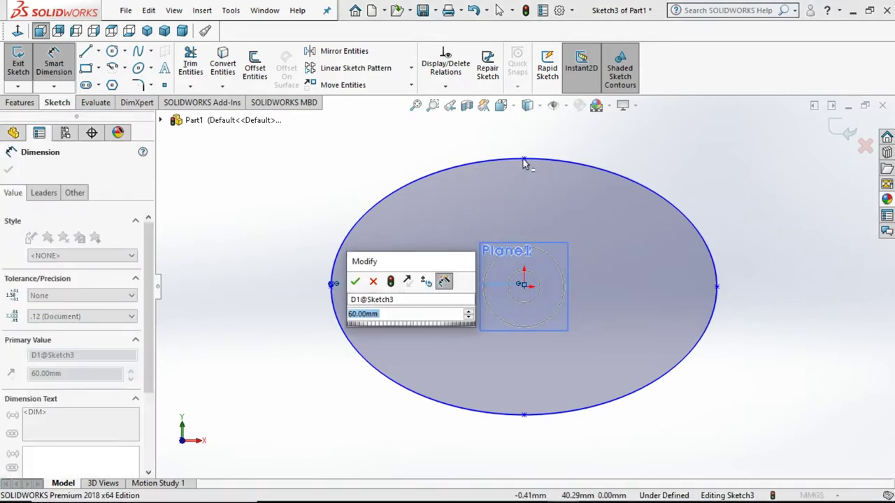
key("Return")
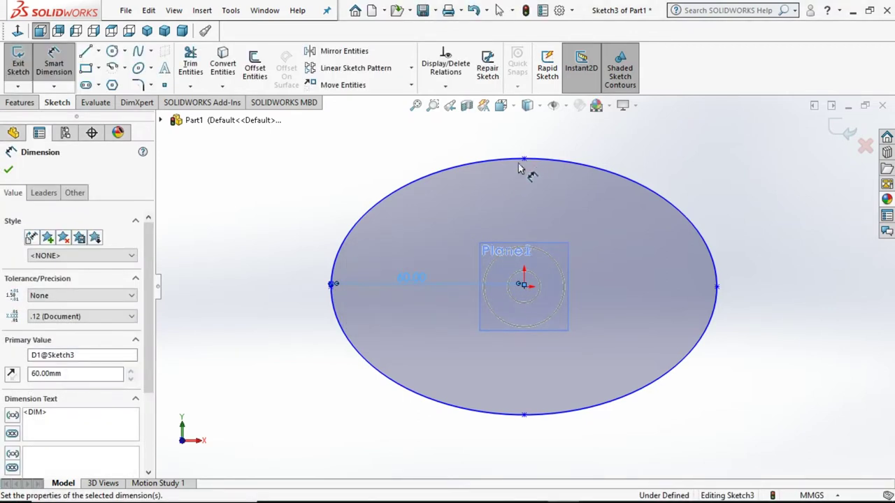
Dimension the ellipse's top point 40 mm vertically from the origin.
left_click(530, 178)
left_click(525, 288)
left_click(571, 220)
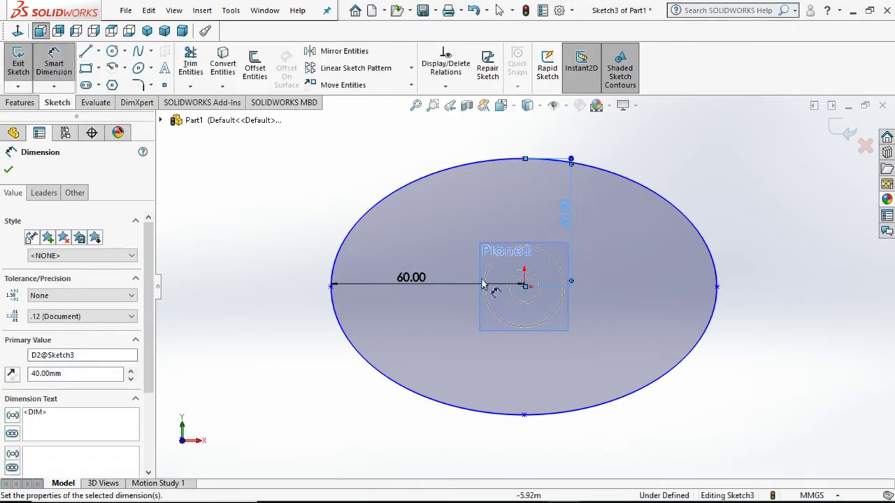
scroll(532, 293, "down", 2)
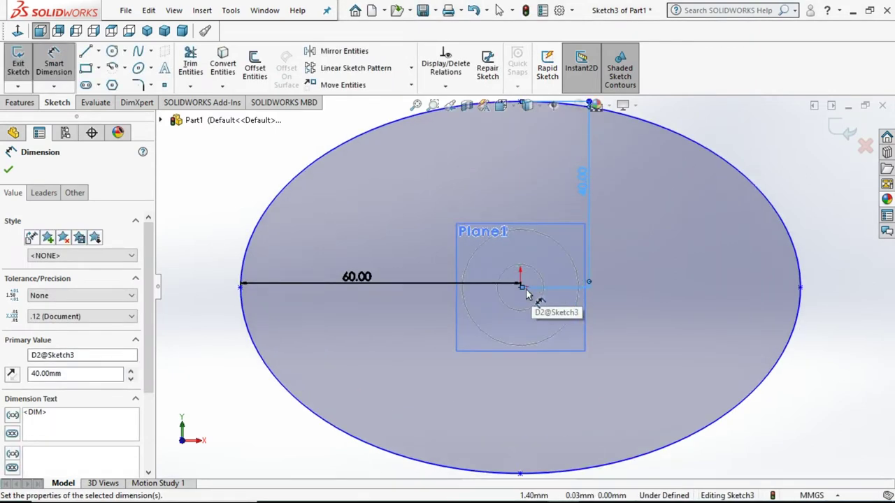
scroll(524, 300, "down", 4)
scroll(514, 299, "up", 5)
scroll(520, 294, "up", 1)
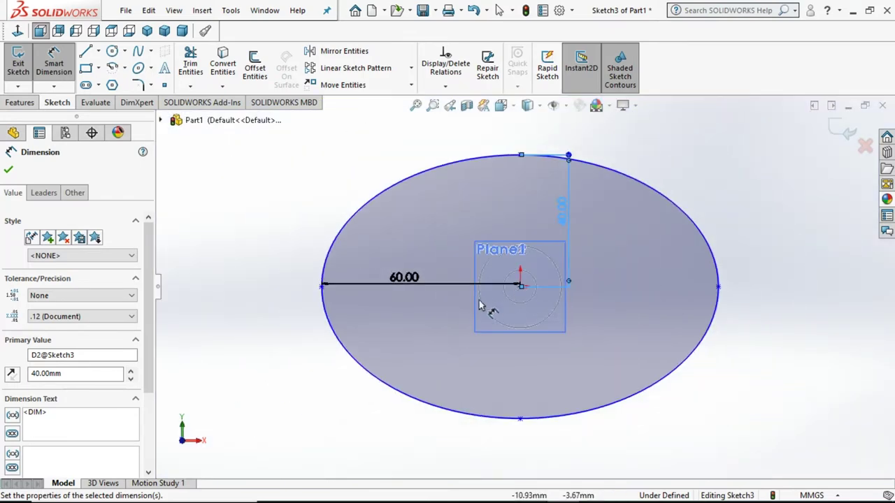
left_click(9, 169)
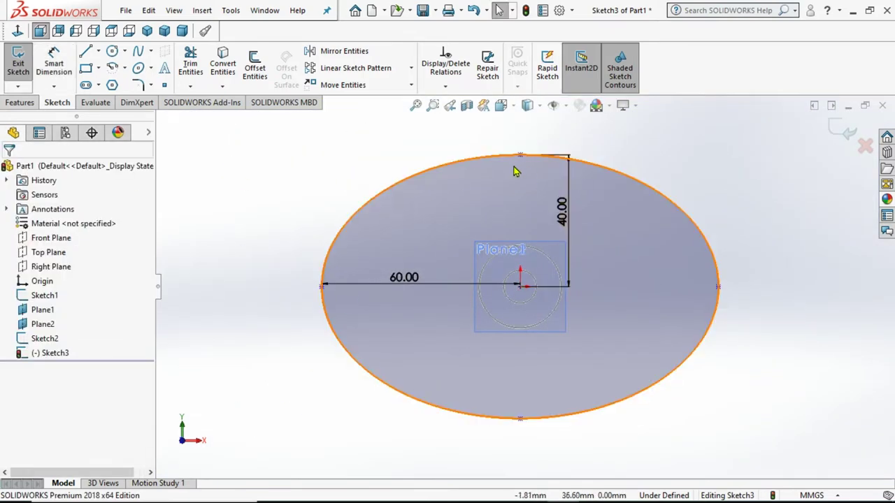
Add a Vertical relation between the top point and centre, then exit the sketch.
left_click(519, 287, "ctrl")
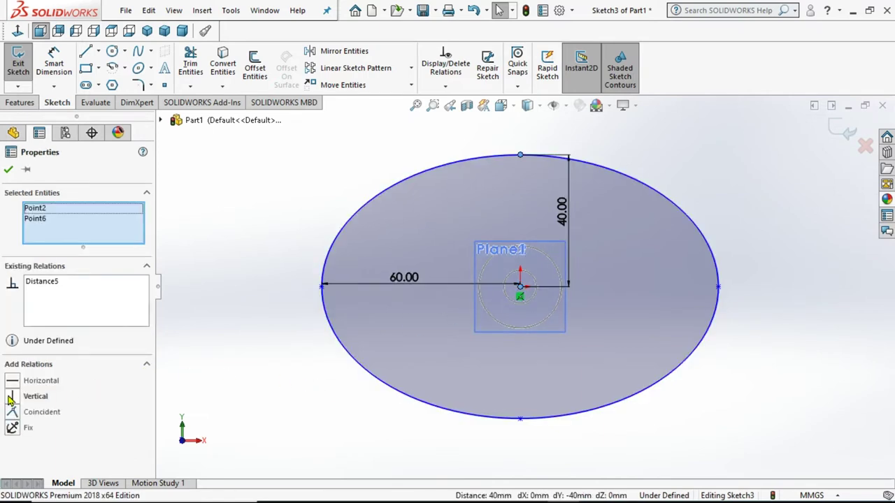
left_click(11, 397)
left_click(8, 170)
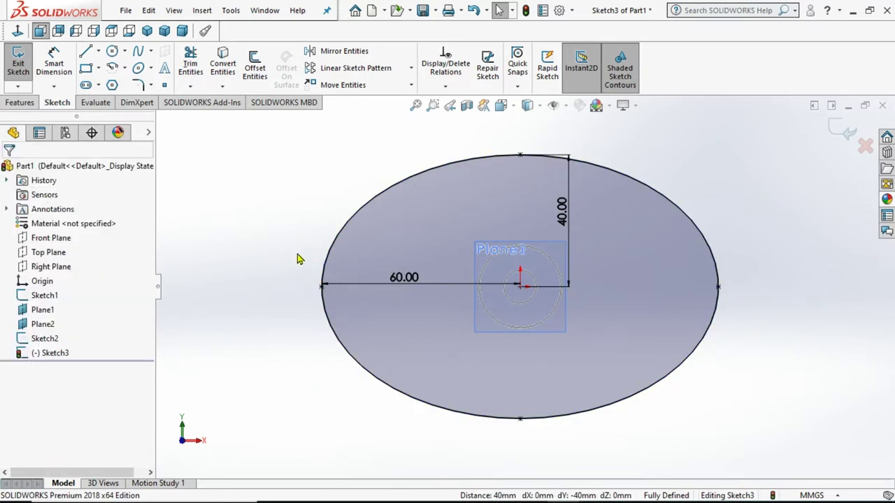
left_click(841, 138)
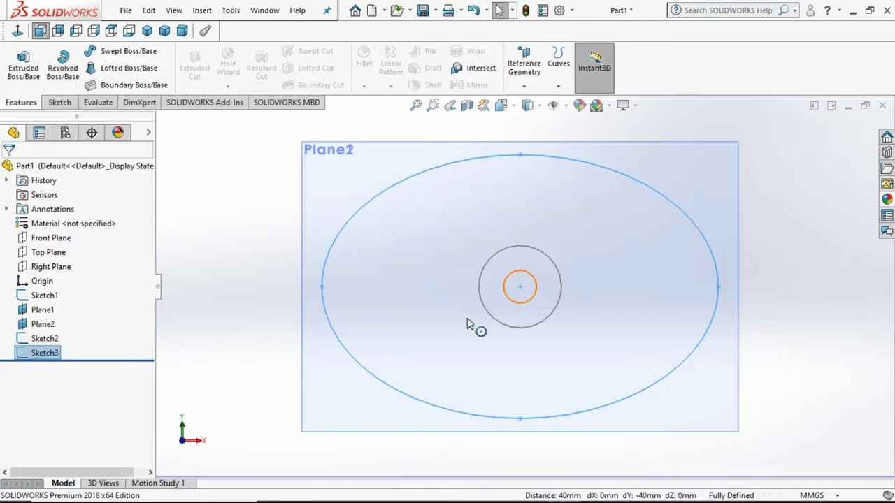
Loft through the ellipse, the 25 mm circle and the 10 mm circle to form the funnel.
middle_click_drag(387, 316, 405, 206)
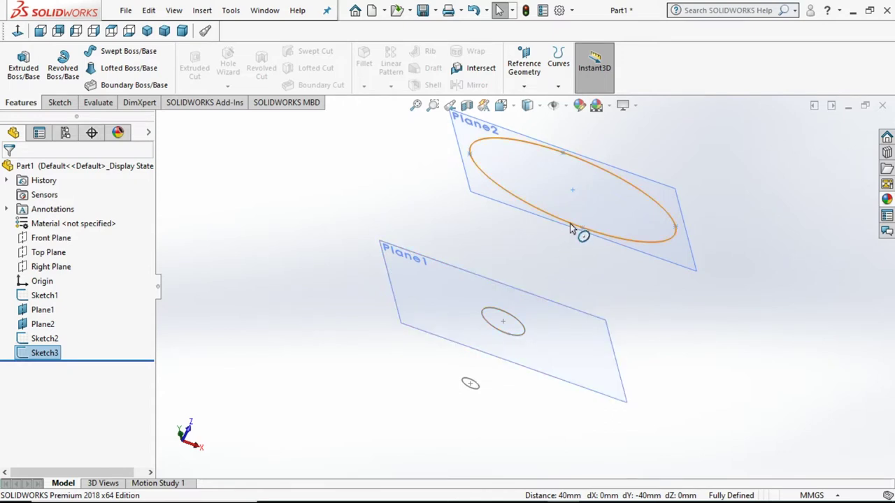
key("z")
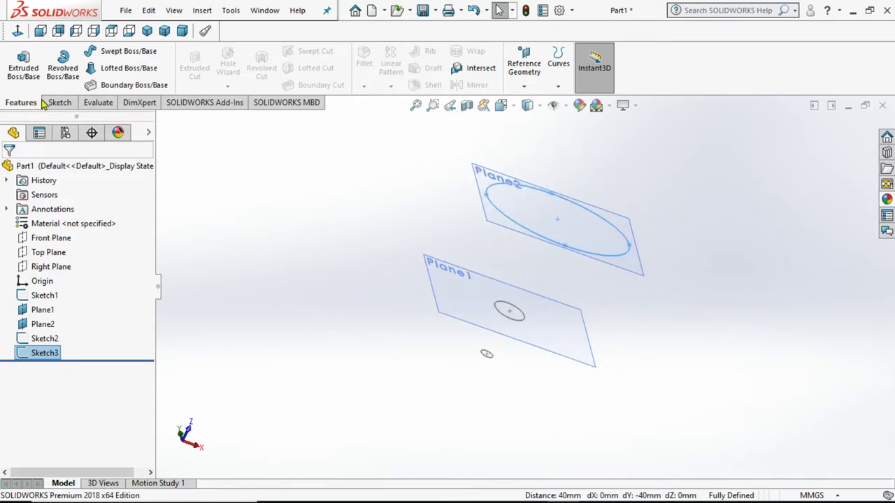
left_click(112, 72)
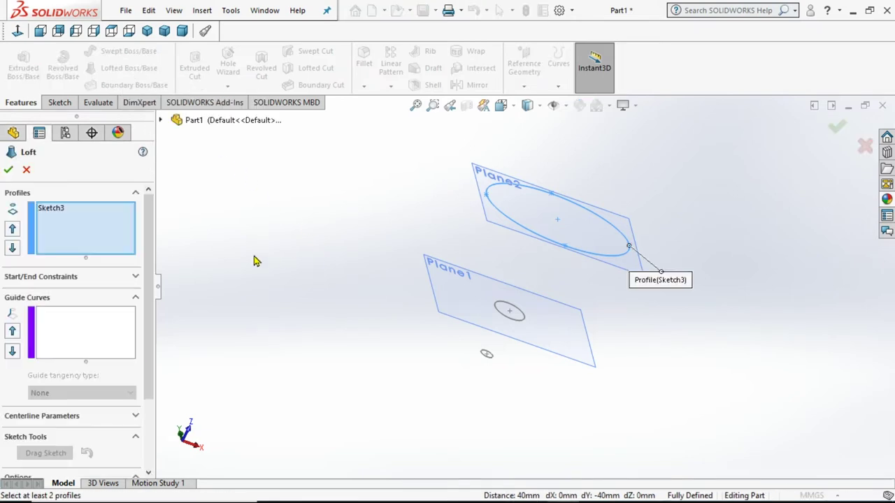
left_click(515, 322)
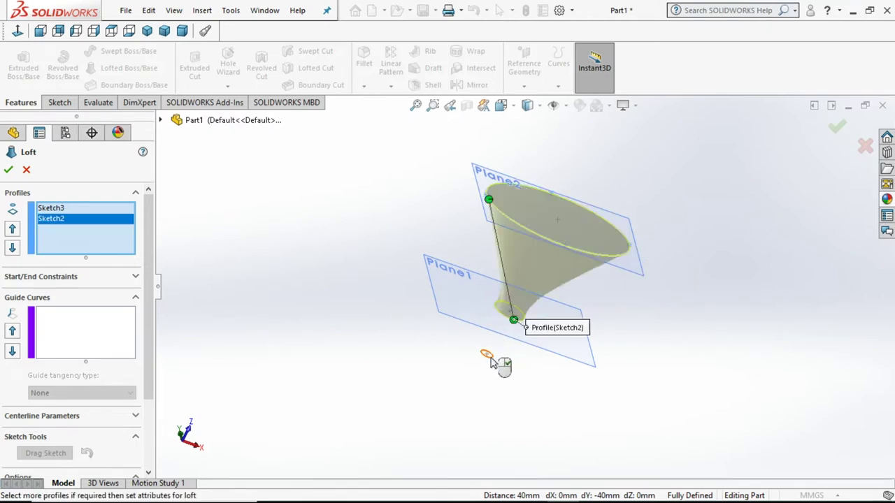
left_click(489, 357)
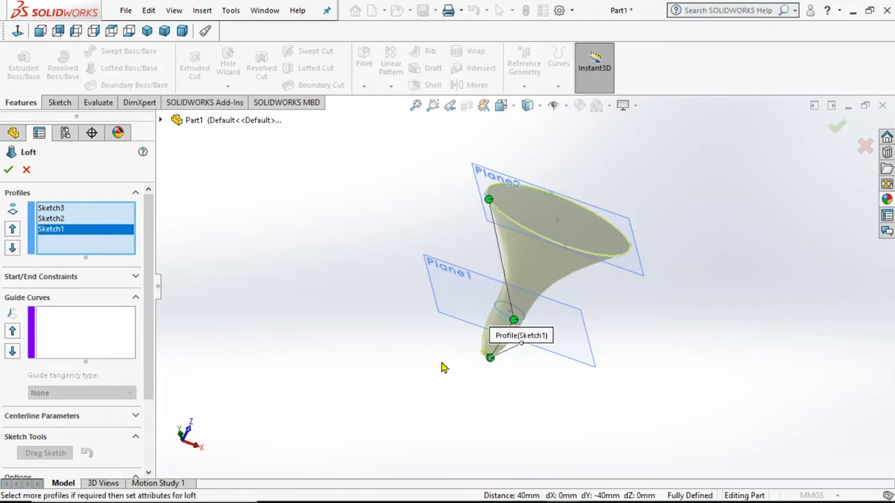
middle_click_drag(437, 290, 411, 215)
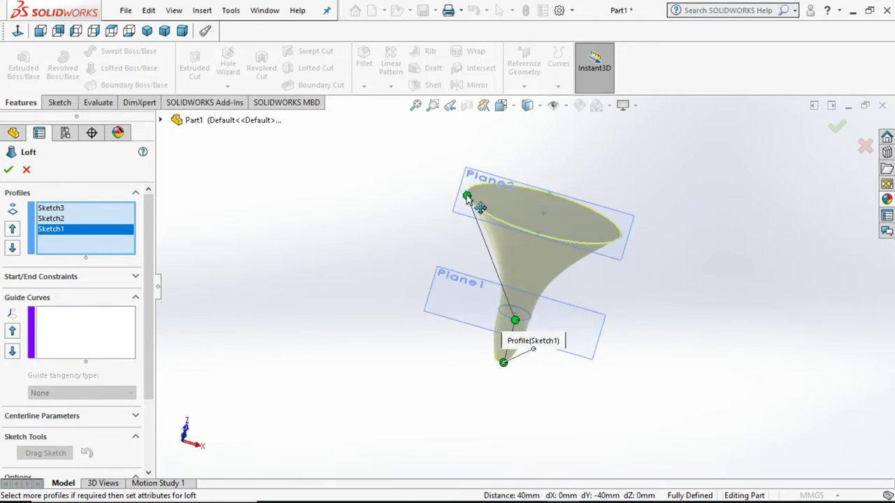
left_click(534, 235)
mouse_move(590, 361)
middle_mouse_down()
mouse_move(569, 372)
mouse_move(582, 496)
mouse_move(597, 427)
mouse_move(643, 315)
mouse_move(709, 370)
mouse_move(737, 445)
mouse_move(653, 434)
mouse_move(650, 336)
mouse_move(625, 249)
mouse_move(635, 202)
mouse_move(655, 316)
mouse_move(634, 247)
mouse_move(665, 153)
middle_mouse_up()
mouse_move(622, 141)
middle_mouse_down()
mouse_move(486, 223)
mouse_move(587, 368)
mouse_move(591, 398)
mouse_move(565, 406)
mouse_move(527, 440)
mouse_move(532, 433)
middle_mouse_up()
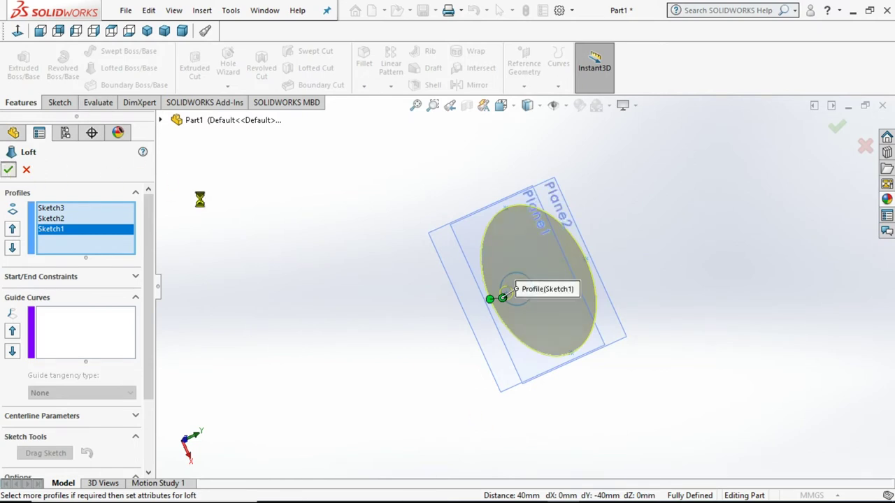
key("Return")
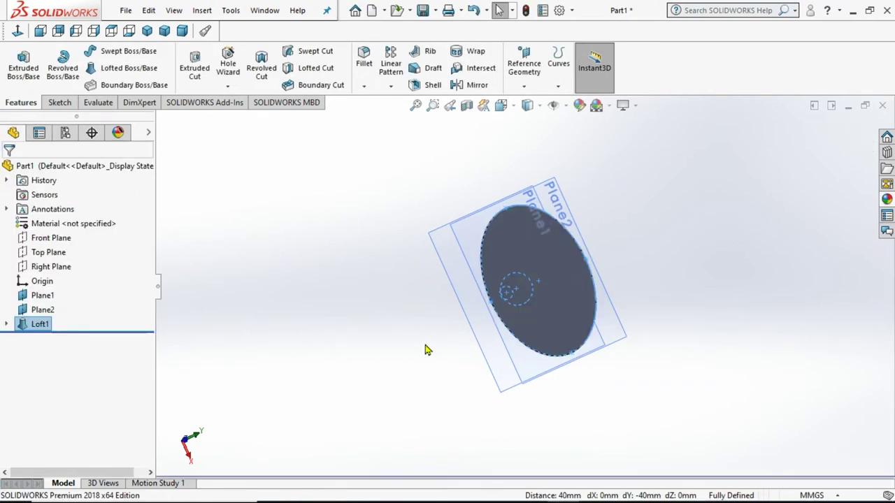
Shell the funnel to 0.50 mm walls, removing both the wide top face and the tip face.
mouse_move(452, 380)
middle_mouse_down()
mouse_move(445, 273)
mouse_move(473, 244)
mouse_move(468, 294)
middle_mouse_up()
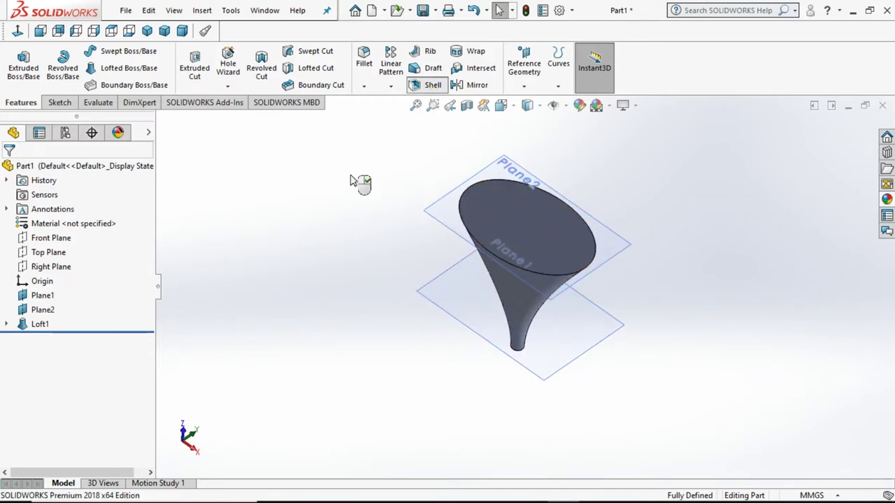
left_click(516, 209)
mouse_move(405, 368)
middle_mouse_down()
mouse_move(452, 139)
mouse_move(517, 322)
middle_mouse_up()
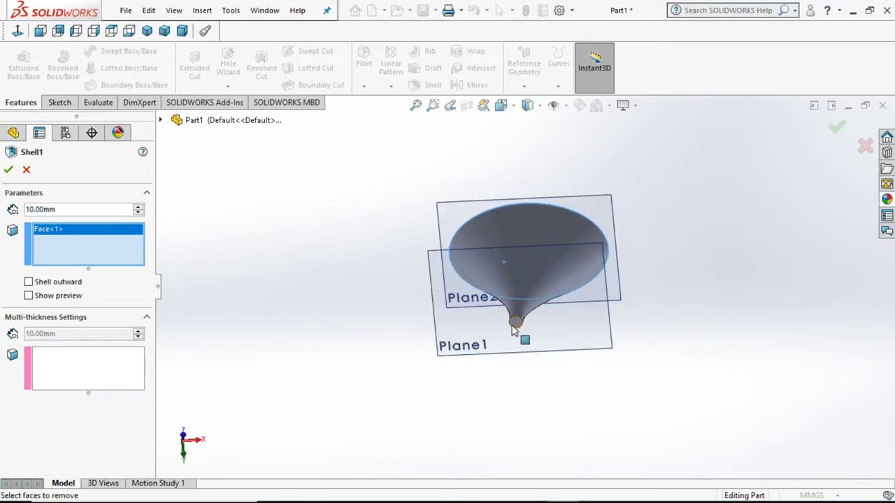
left_click(514, 325)
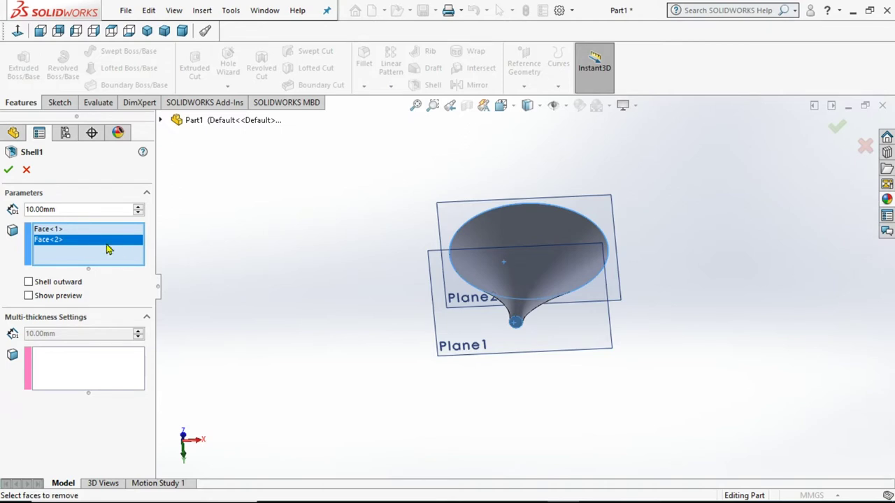
double_click(64, 209)
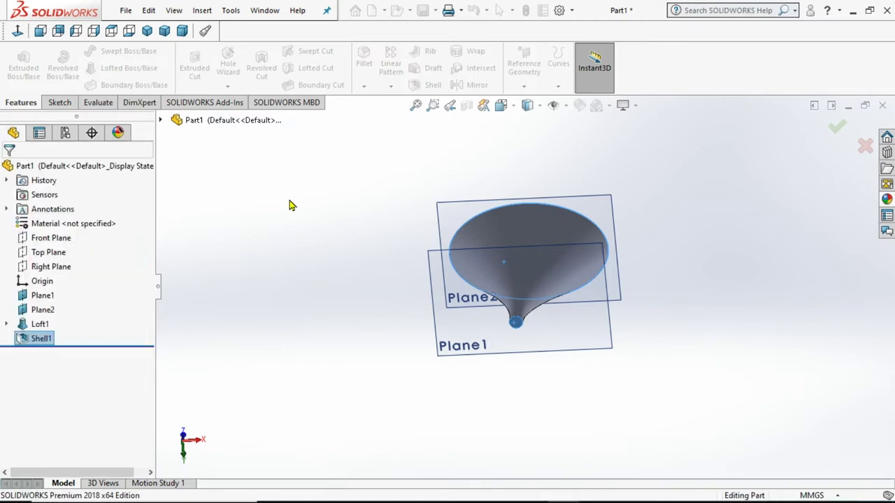
mouse_move(501, 168)
middle_mouse_down()
mouse_move(512, 321)
mouse_move(685, 212)
mouse_move(660, 244)
mouse_move(453, 220)
mouse_move(509, 228)
mouse_move(673, 297)
mouse_move(623, 340)
middle_mouse_up()
mouse_move(421, 377)
middle_mouse_down()
mouse_move(405, 220)
mouse_move(495, 243)
middle_mouse_up()
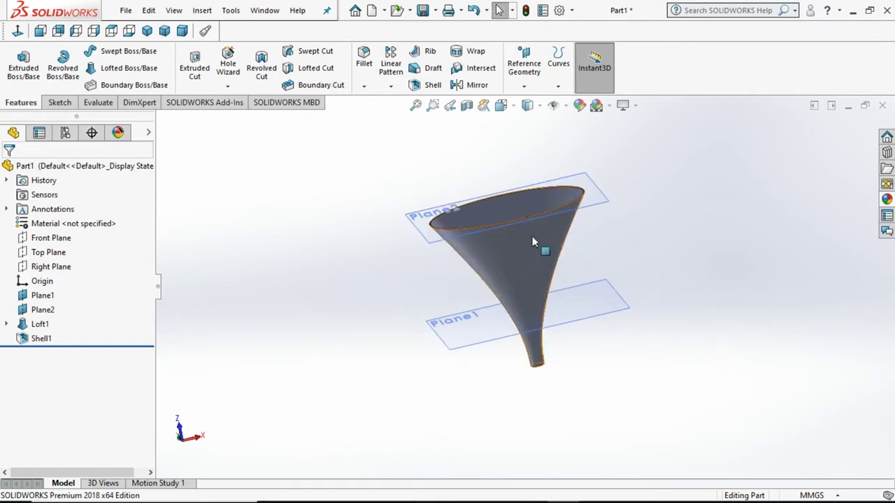
left_click(601, 203)
Start a sketch on Plane2 and draw two concentric circles beside the funnel rim.
left_click(638, 156)
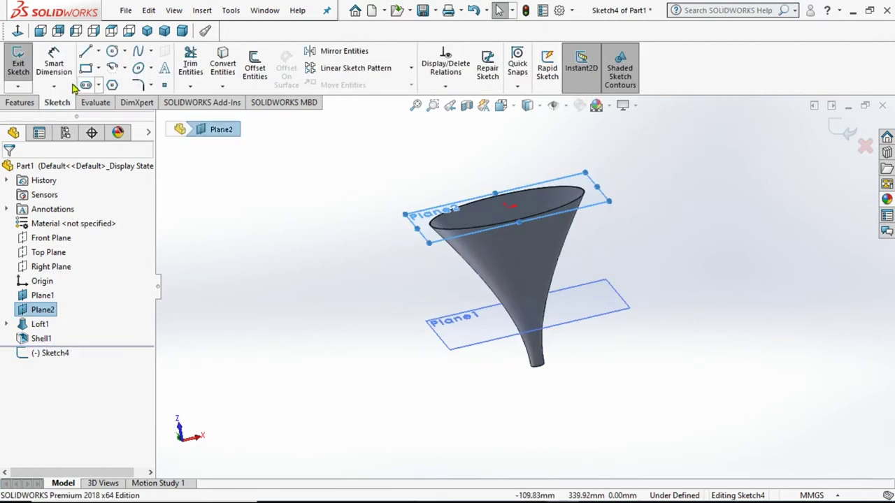
left_click(112, 52)
left_click(702, 229)
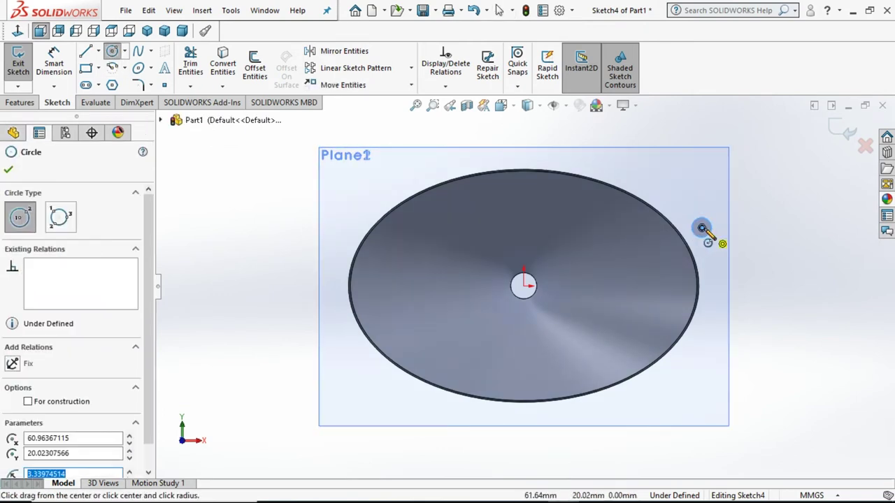
left_click(702, 229)
left_click(696, 221)
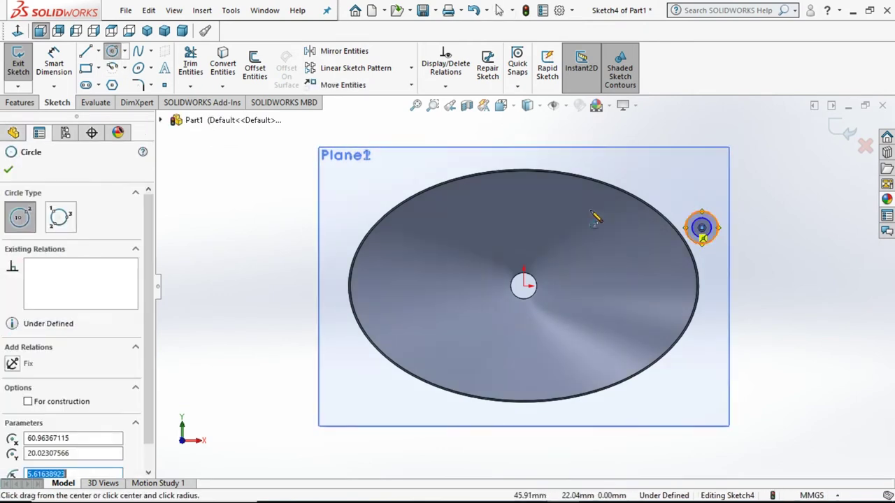
Draw two lines connecting the outer circle to the funnel's rim edge.
left_click(88, 49)
left_click(701, 227)
scroll(701, 231, "down", 2)
scroll(701, 238, "down", 3)
left_click(479, 242)
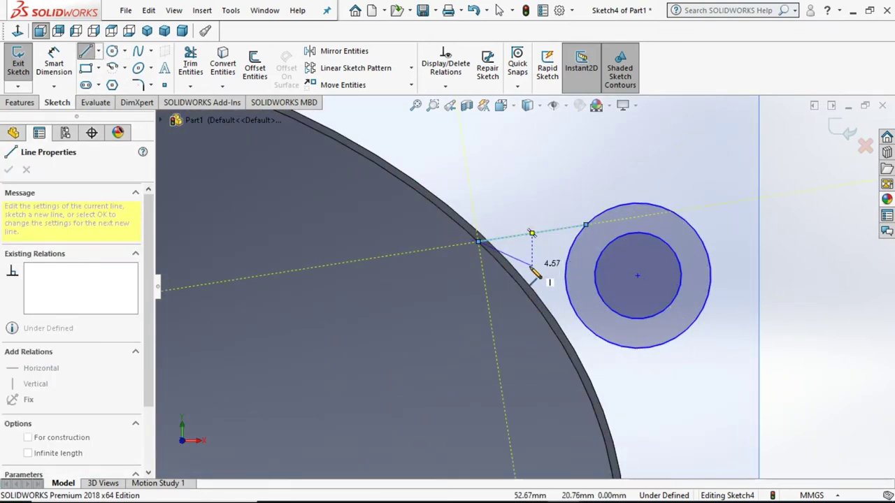
key("Escape")
left_click(87, 51)
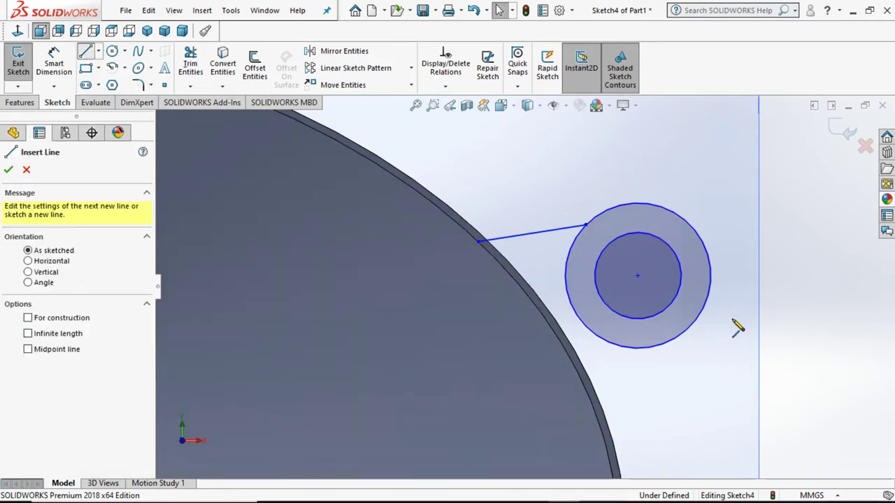
left_click(683, 333)
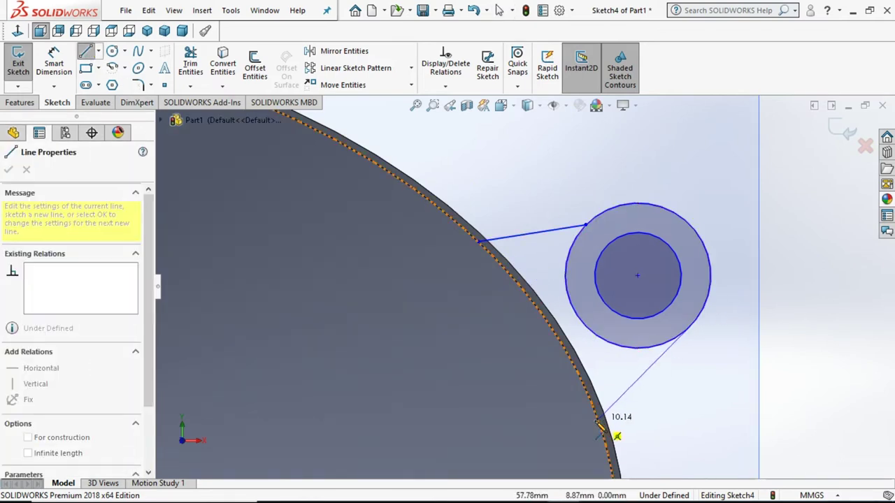
left_click(598, 419)
key("Escape")
left_click(54, 64)
left_click(677, 215)
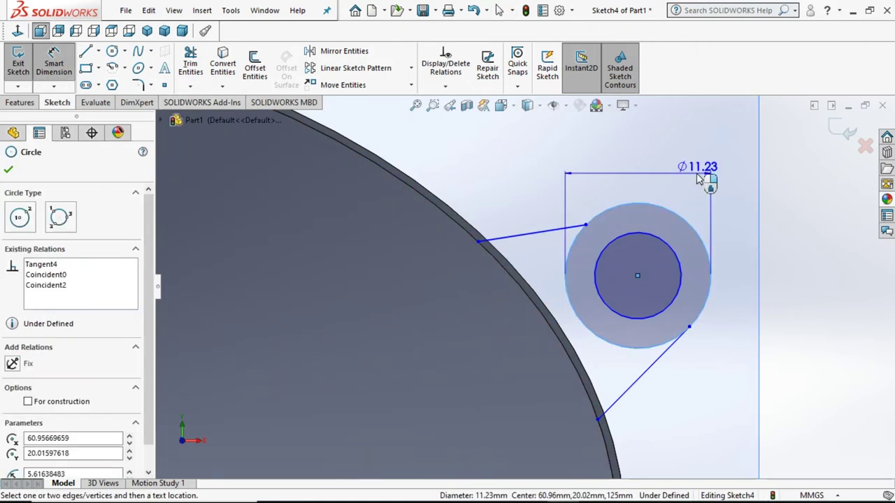
Dimension the tab's outer circle Ø4 mm and its inner hole circle Ø2 mm.
left_click(701, 182)
type("4")
key("Return")
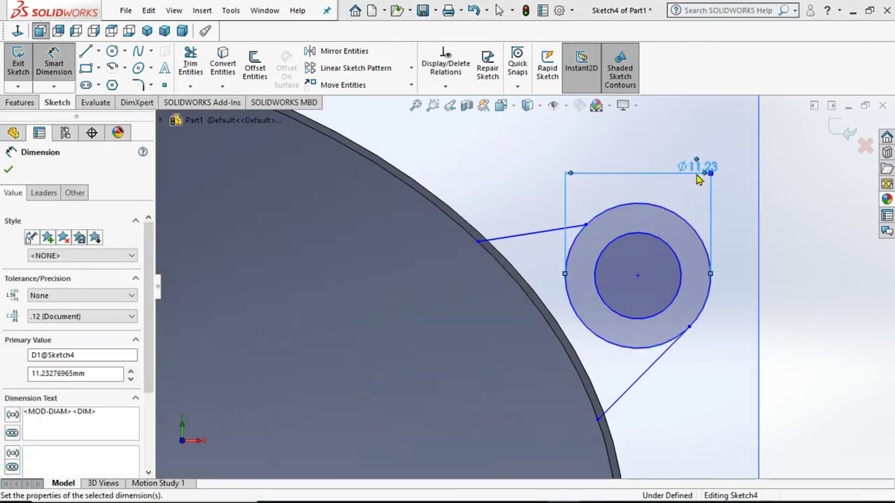
left_click(685, 290)
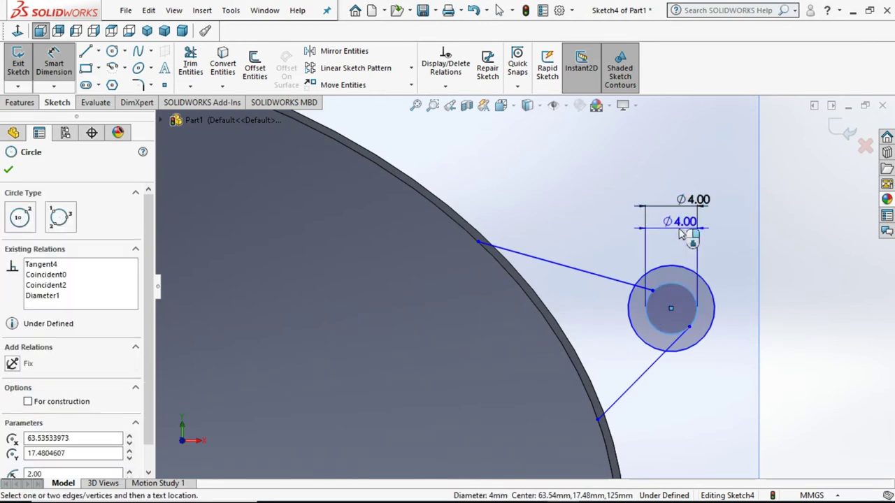
left_click(677, 245)
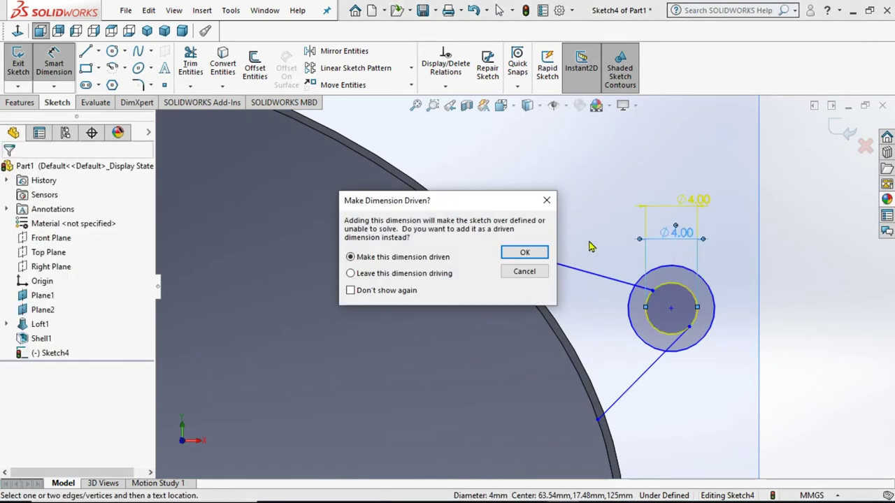
left_click(531, 270)
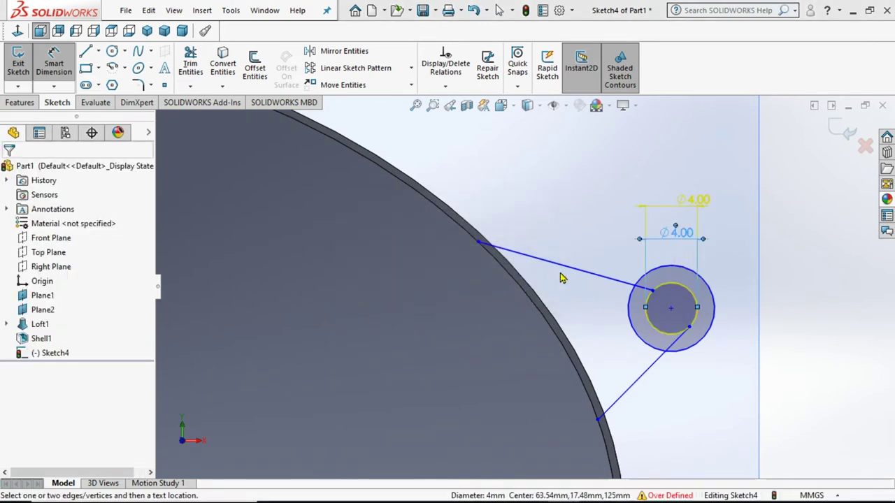
left_click(681, 291)
left_click(713, 292)
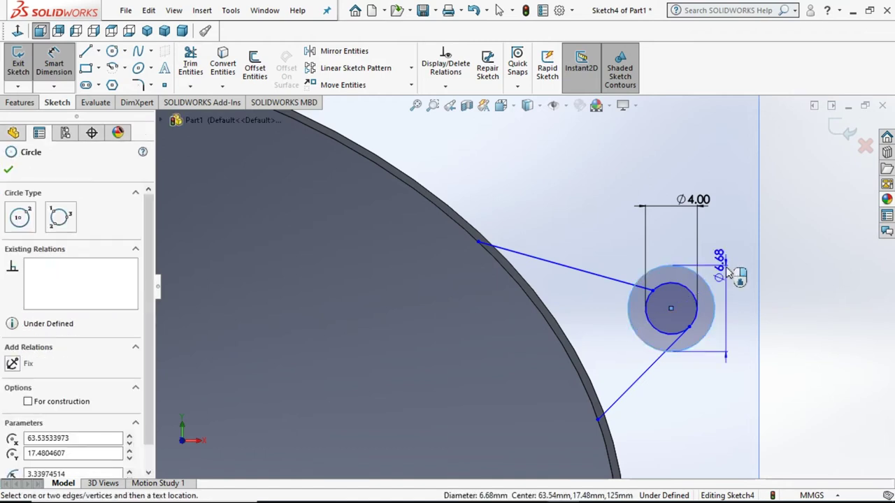
left_click(733, 273)
type("2")
key("Return")
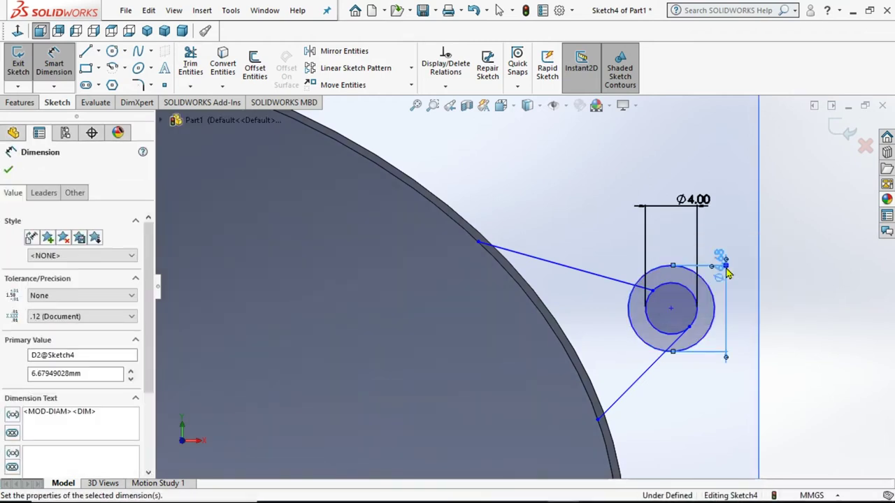
left_click(405, 279)
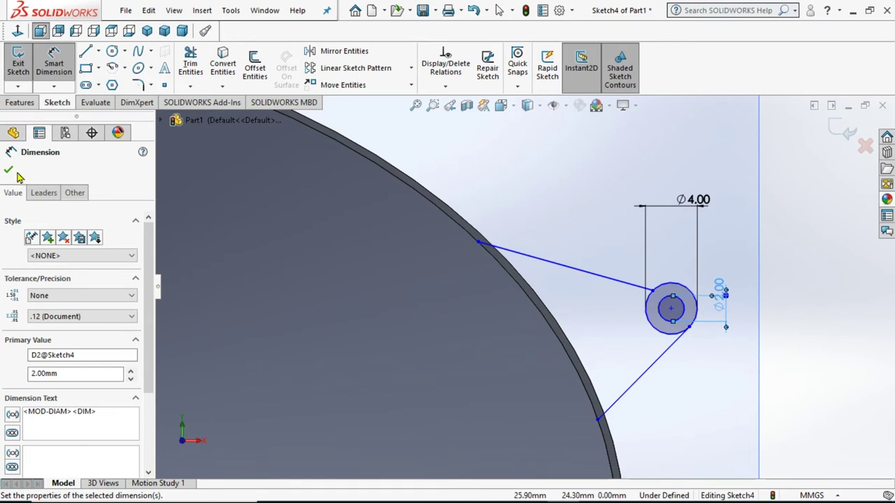
Make the upper connecting line tangent to the outer small circle.
left_click(672, 288)
left_click(665, 280, "ctrl")
left_click(13, 381)
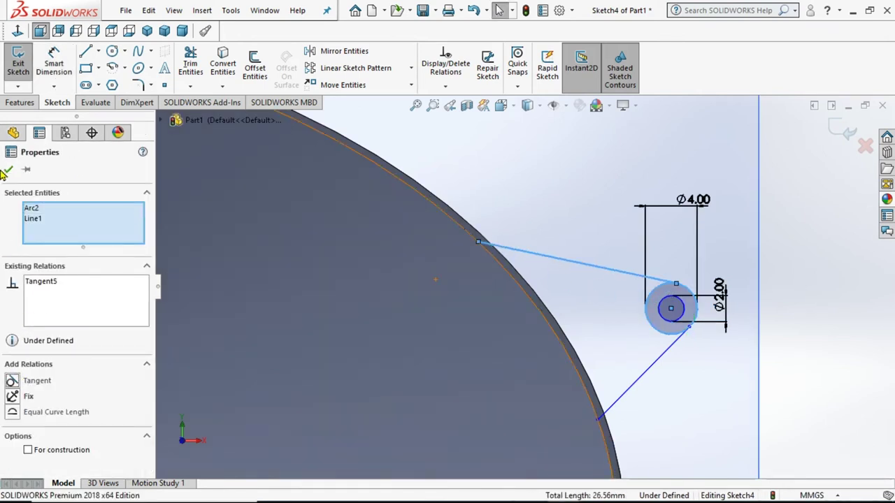
key("Escape")
left_click(670, 347)
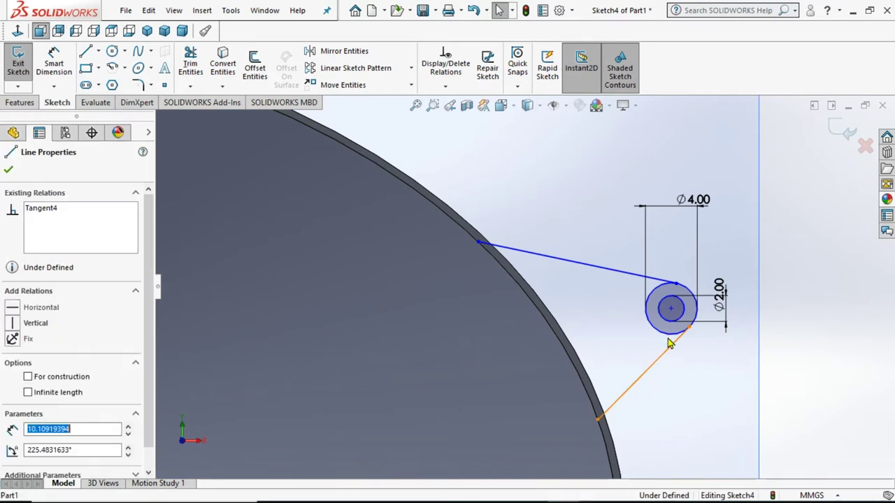
key("Escape")
Place the small circle's centre 55 mm horizontally from the origin.
scroll(658, 314, "up", 4)
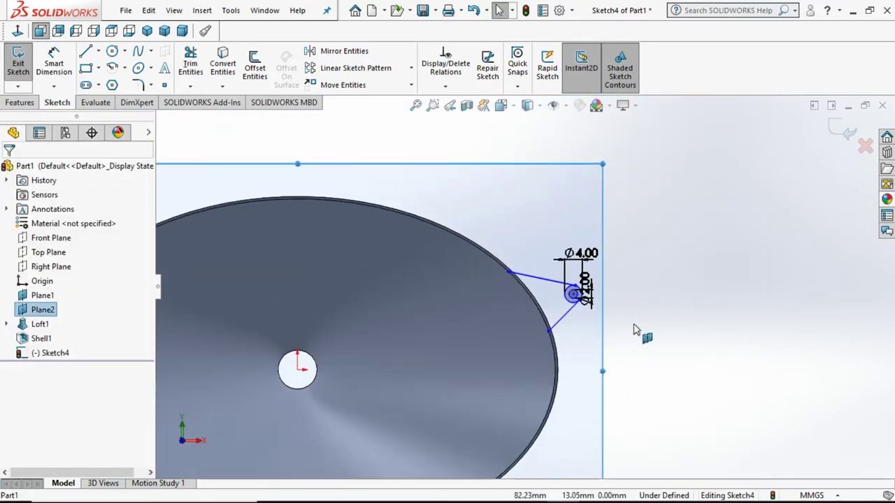
left_click(56, 70)
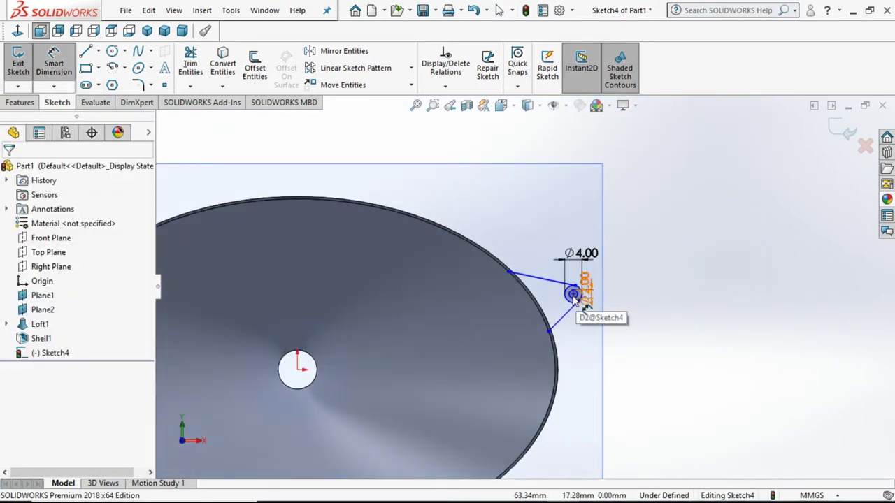
scroll(572, 295, "down", 3)
scroll(567, 290, "down", 2)
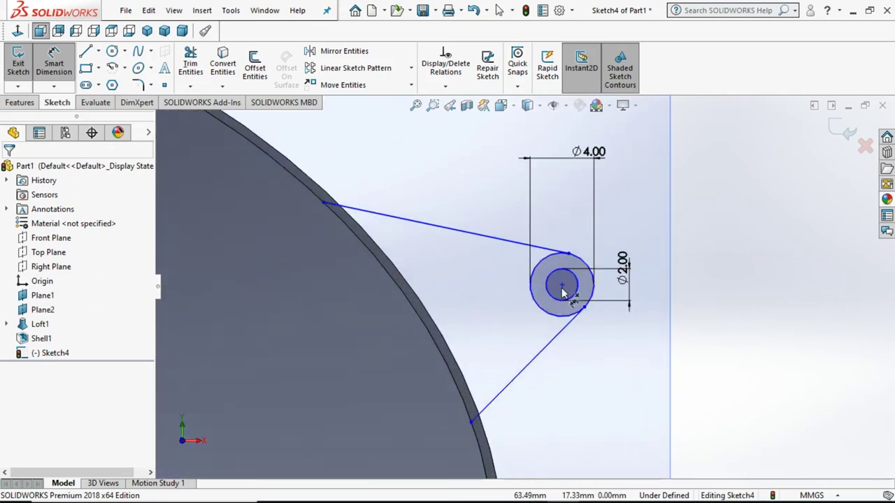
left_click(551, 299)
scroll(699, 334, "up", 3)
scroll(489, 353, "up", 2)
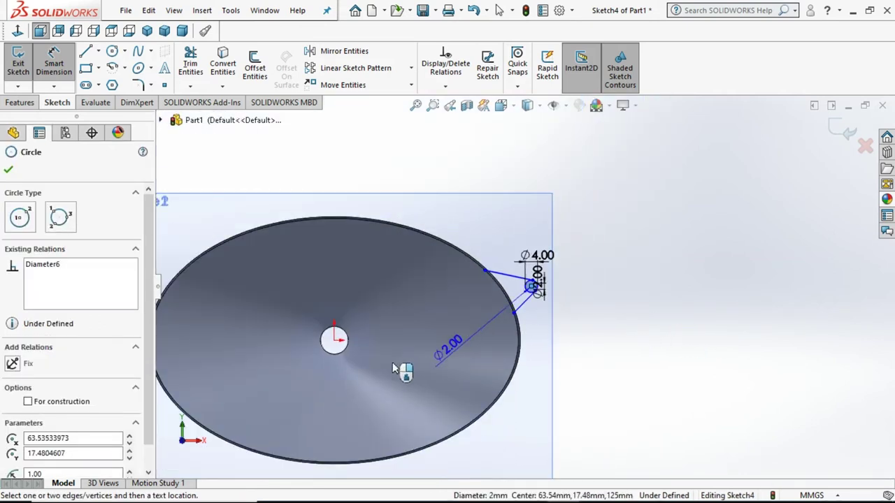
left_click(334, 341)
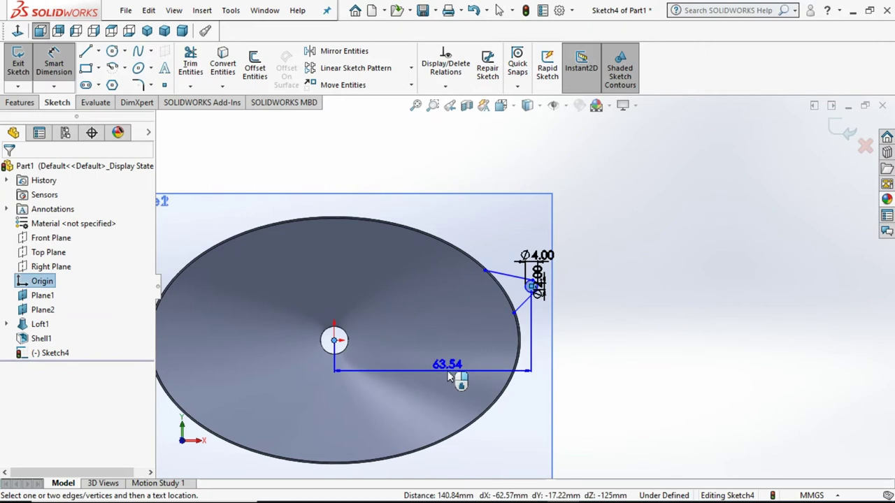
left_click(456, 377)
type("53")
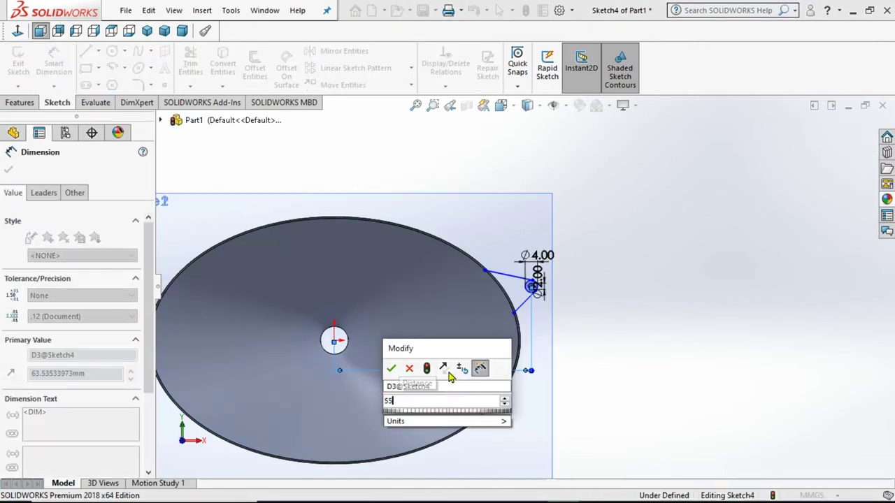
key("Return")
scroll(485, 336, "down", 2)
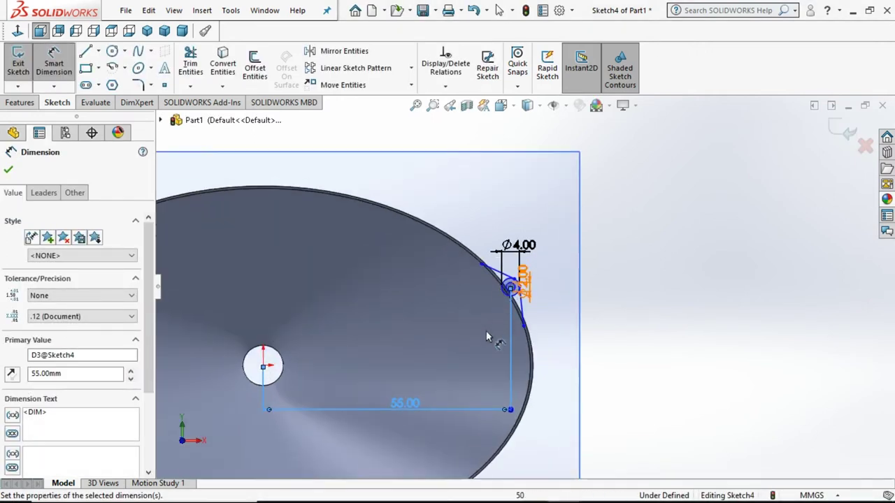
scroll(483, 295, "down", 2)
scroll(559, 289, "down", 2)
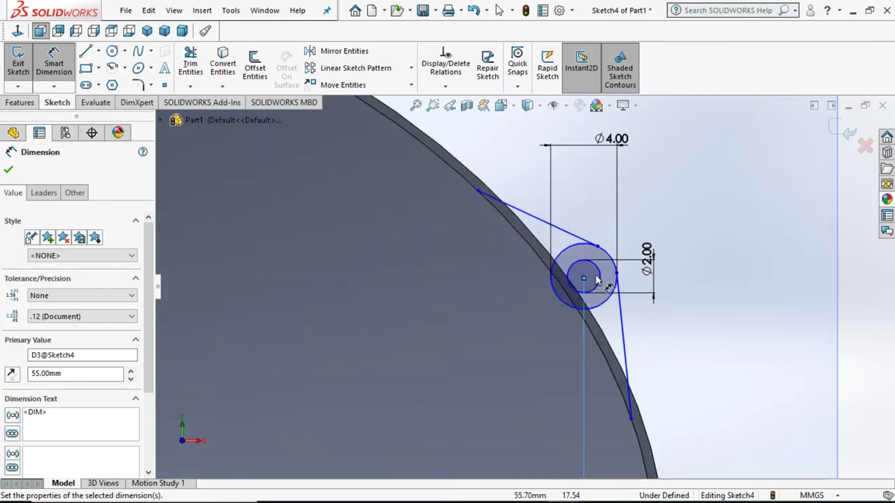
key("Escape")
Place the circle centre 28 mm vertically from the origin.
scroll(460, 286, "up", 5)
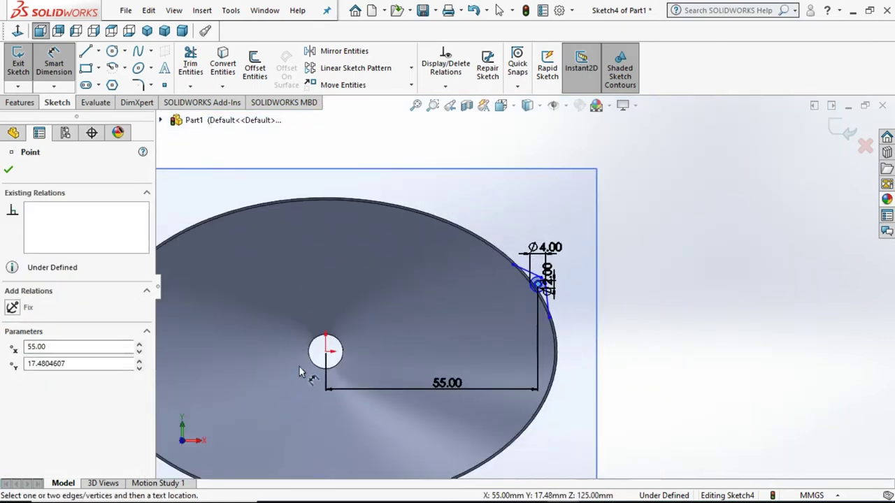
left_click(328, 352)
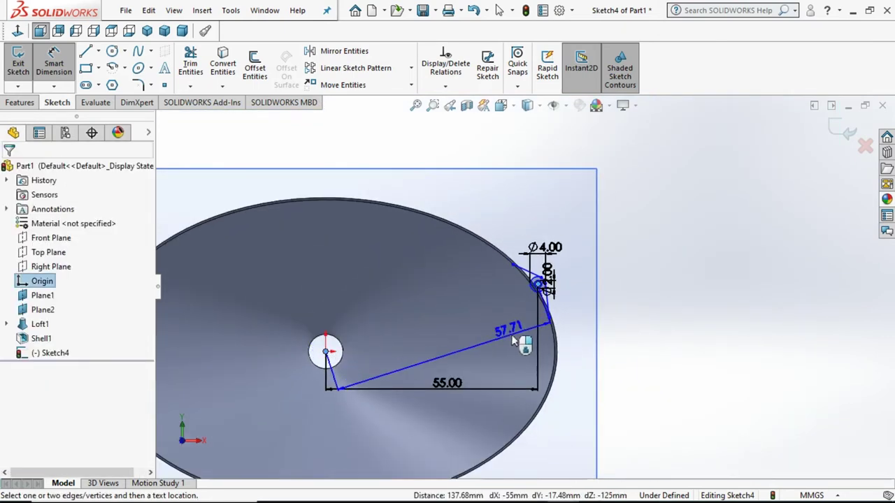
left_click(313, 328)
type("28")
key("Return")
Dimension the upper line's rim endpoint 10 mm horizontally from the small circle's centre.
scroll(501, 310, "down", 3)
scroll(501, 310, "down", 3)
left_click(425, 354)
left_click(556, 245)
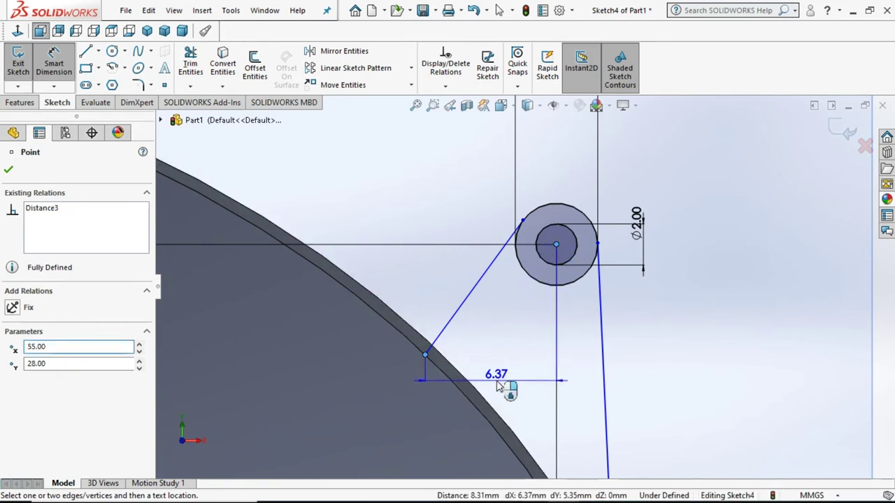
left_click(498, 387)
type("10")
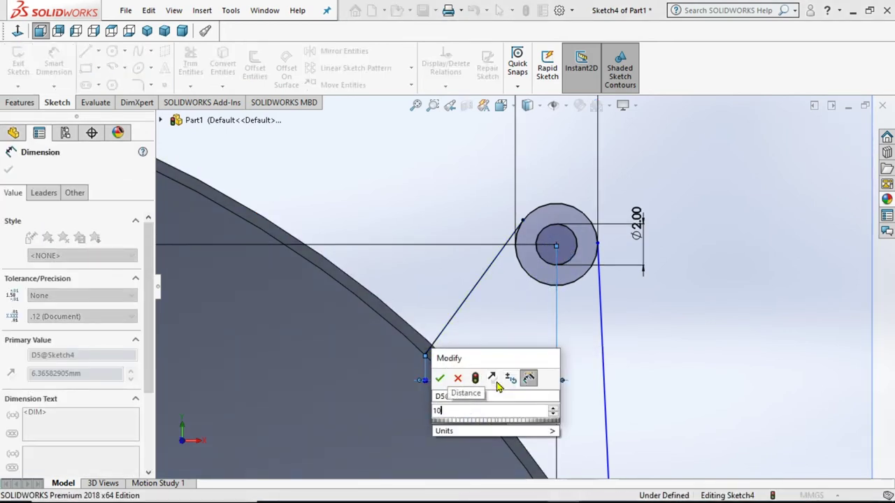
key("Return")
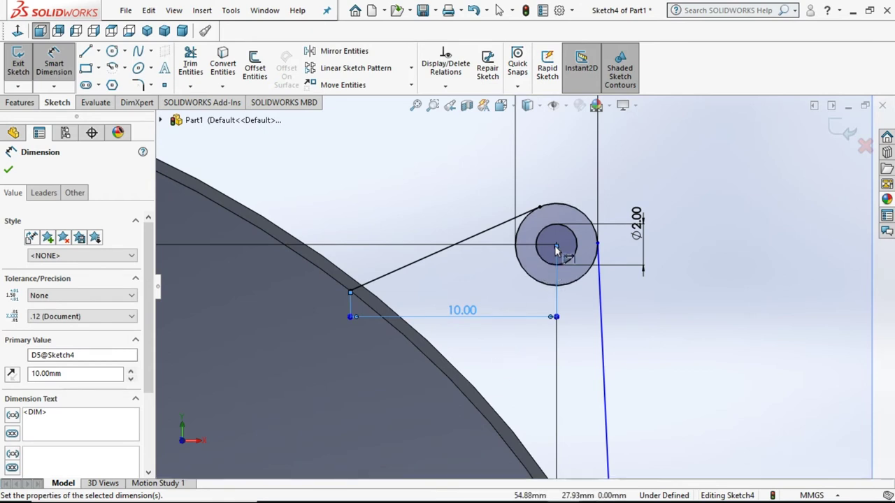
Set the lower line's endpoint 10 mm vertically below the hole centre.
scroll(525, 339, "up", 3)
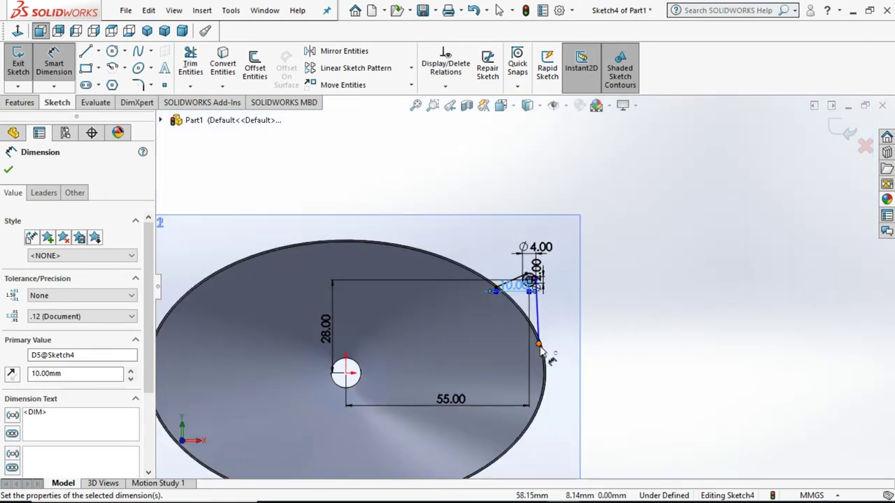
left_click(538, 343)
scroll(540, 318, "down", 3)
left_click(515, 228)
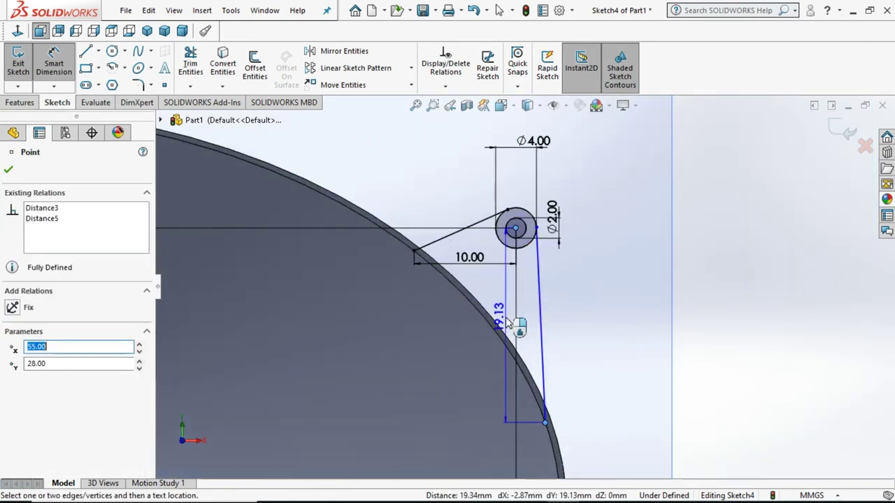
left_click(617, 333)
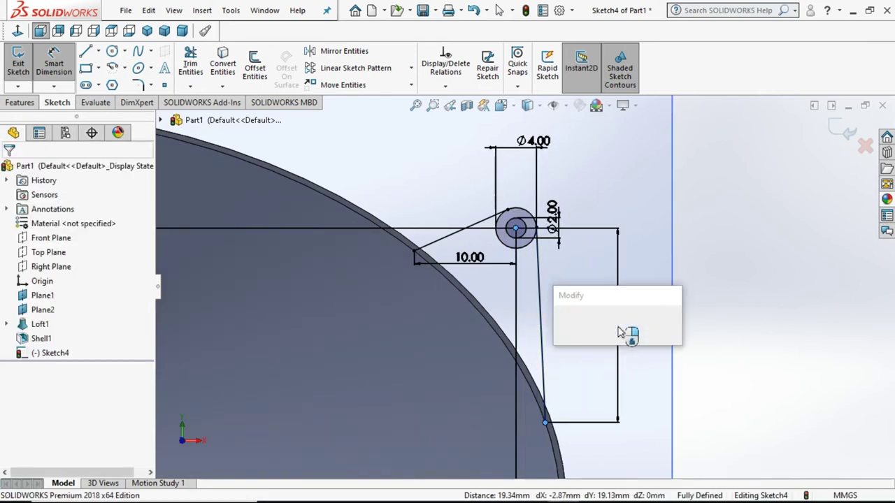
type("10")
key("Return")
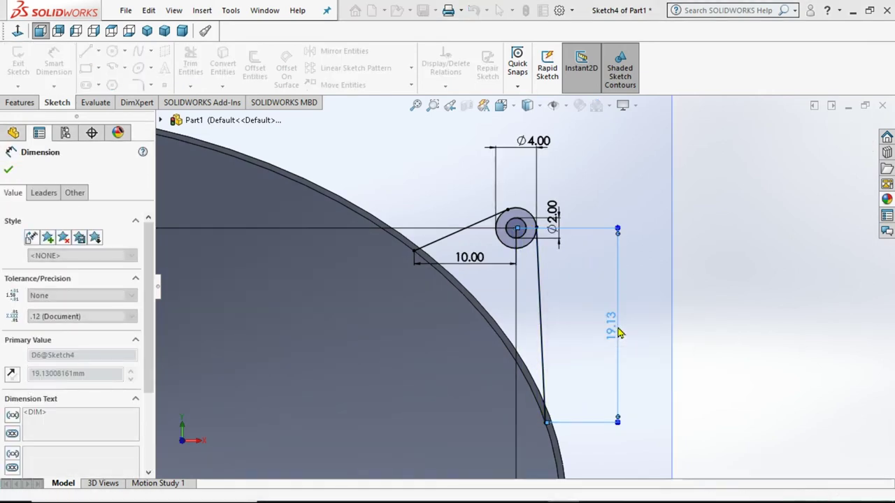
key("Escape")
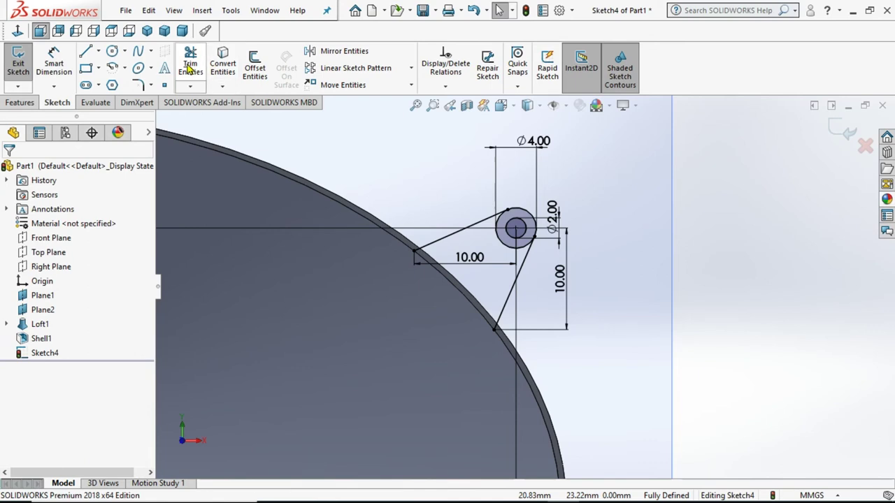
Power-trim away the unwanted portion of the tab's outer circle.
left_click(190, 63)
scroll(455, 288, "down", 3)
scroll(455, 289, "down", 2)
left_click_drag(443, 310, 460, 306)
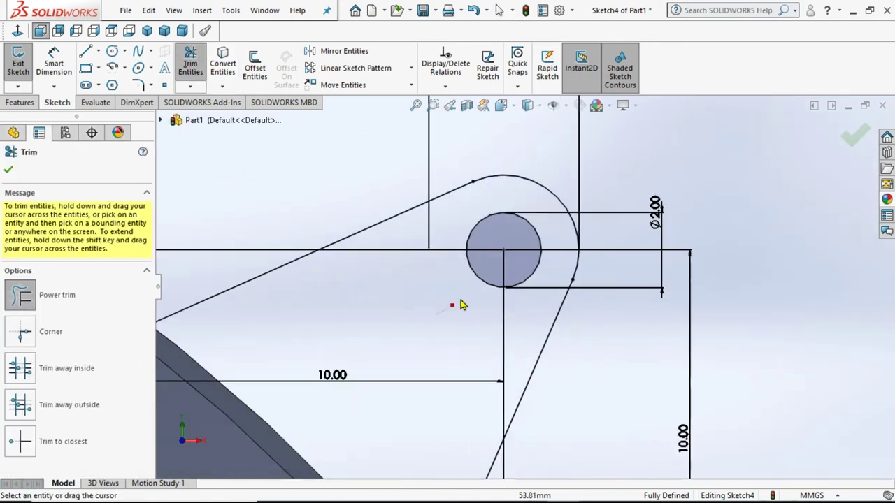
scroll(411, 291, "up", 3)
key("Escape")
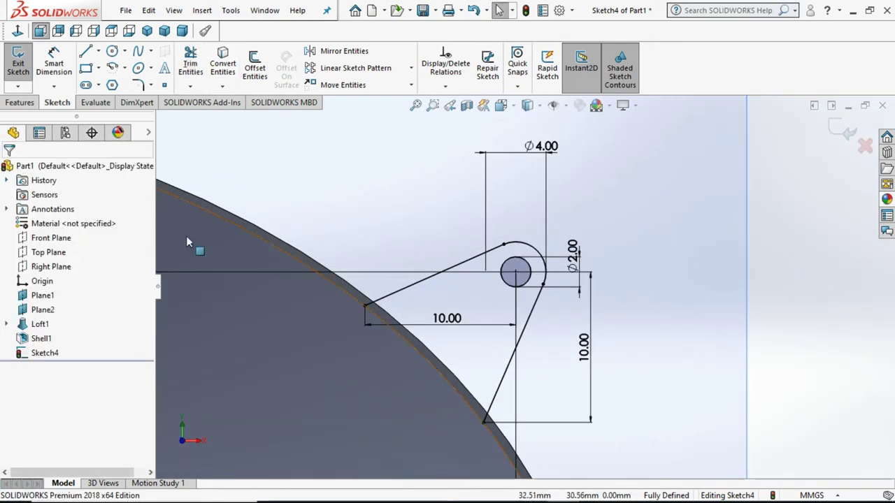
Convert the funnel's inner rim edge and trim it to the tab's span, closing the outline.
left_click(268, 245)
left_click(222, 70)
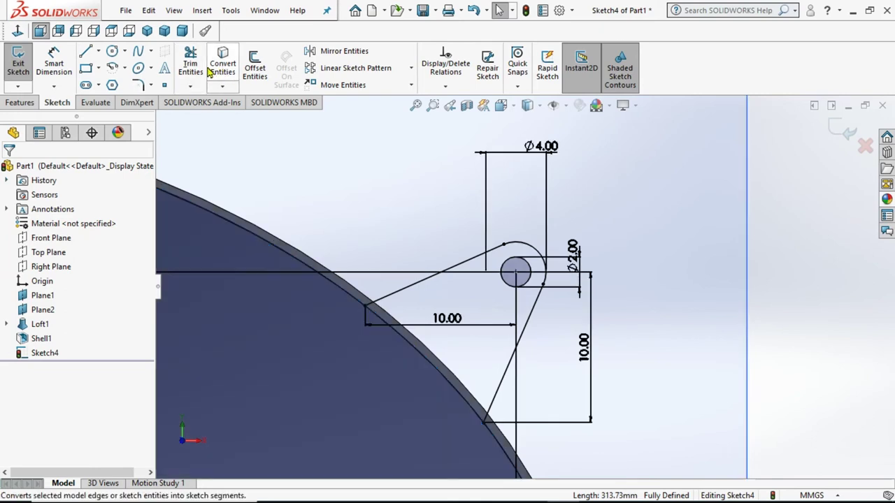
left_click(190, 64)
mouse_move(326, 228)
left_mouse_down()
mouse_move(294, 291)
mouse_move(283, 263)
left_mouse_up()
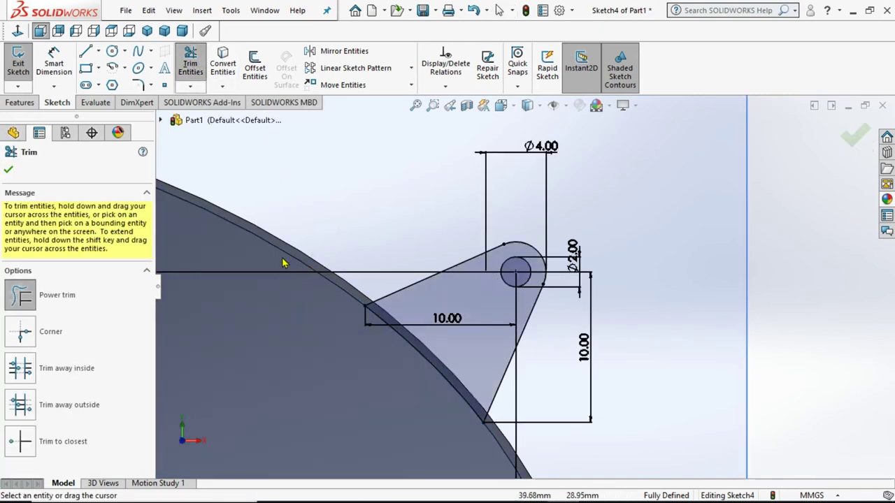
left_click(9, 172)
scroll(430, 194, "up", 3)
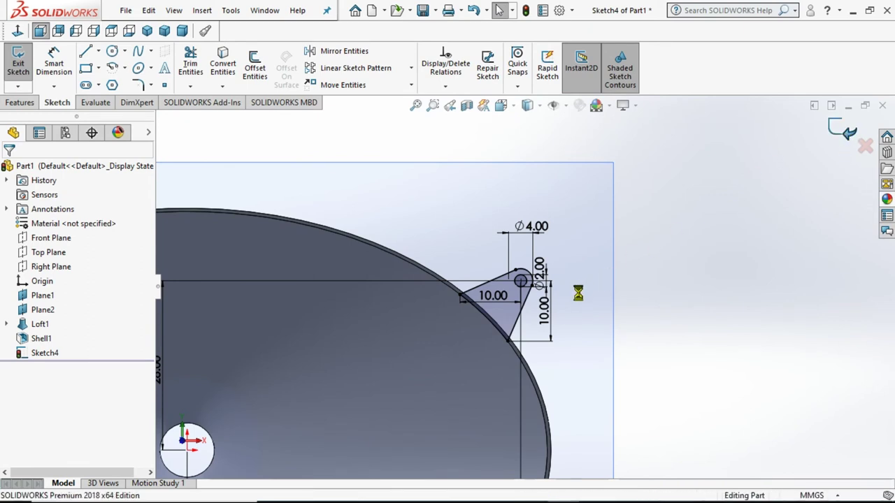
Extrude the tab outline as a 0.50 mm Blind boss onto the funnel rim.
scroll(567, 325, "up", 3)
mouse_move(569, 340)
middle_mouse_down()
mouse_move(489, 221)
mouse_move(230, 245)
middle_mouse_up()
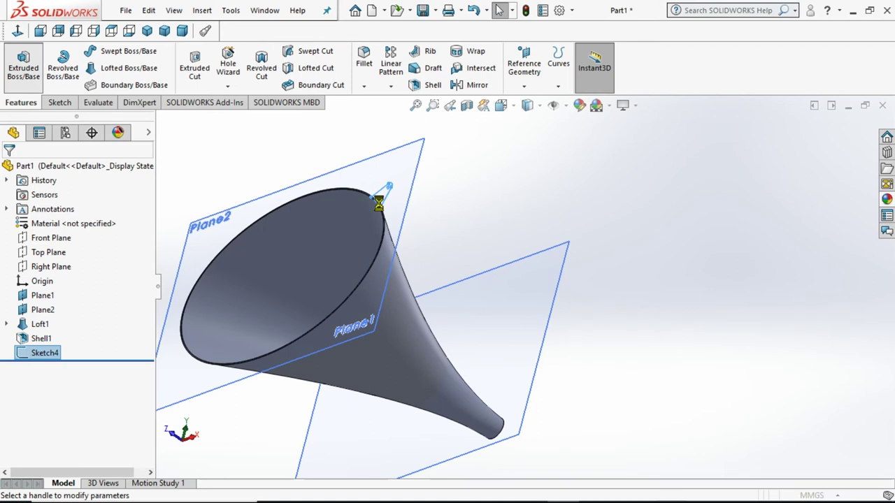
type("0.50mm")
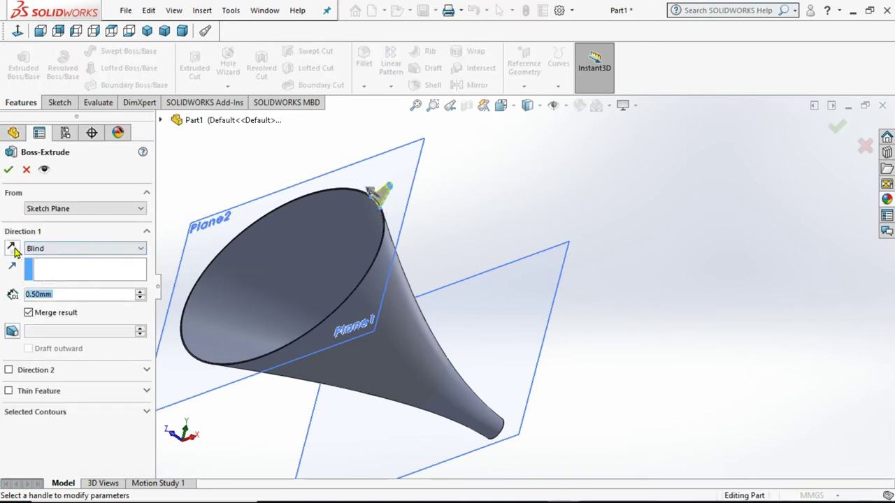
scroll(391, 203, "down", 3)
scroll(448, 252, "down", 2)
scroll(453, 328, "down", 2)
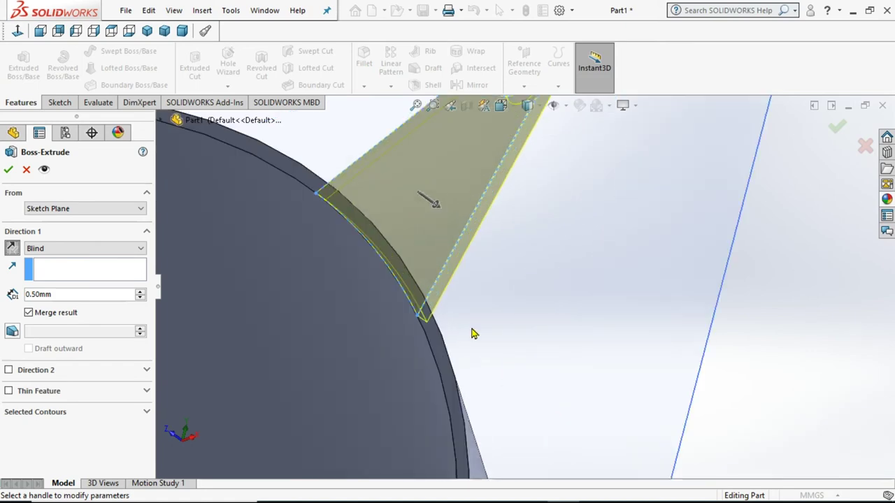
scroll(439, 366, "up", 3)
middle_click_drag(457, 303, 429, 305)
scroll(441, 324, "down", 2)
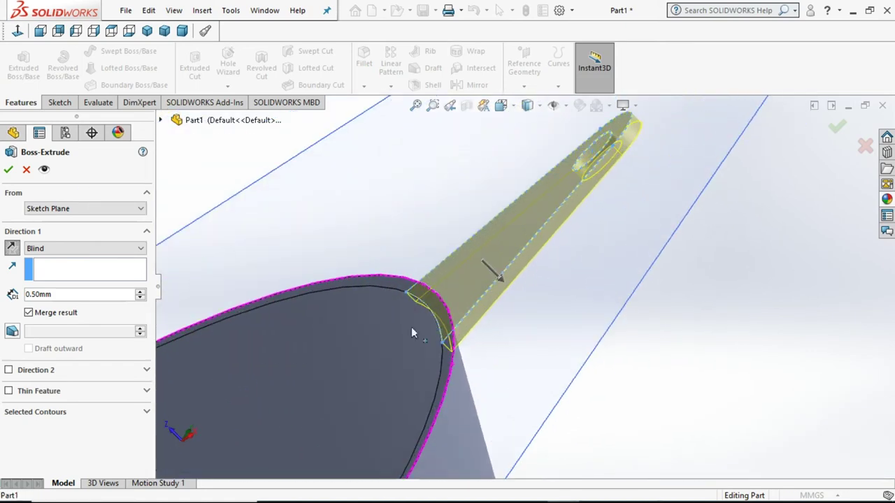
key("Return")
mouse_move(443, 302)
middle_mouse_down()
mouse_move(399, 236)
mouse_move(480, 236)
mouse_move(480, 268)
mouse_move(539, 351)
mouse_move(523, 254)
mouse_move(529, 323)
middle_mouse_up()
scroll(523, 253, "up", 3)
left_click(495, 316)
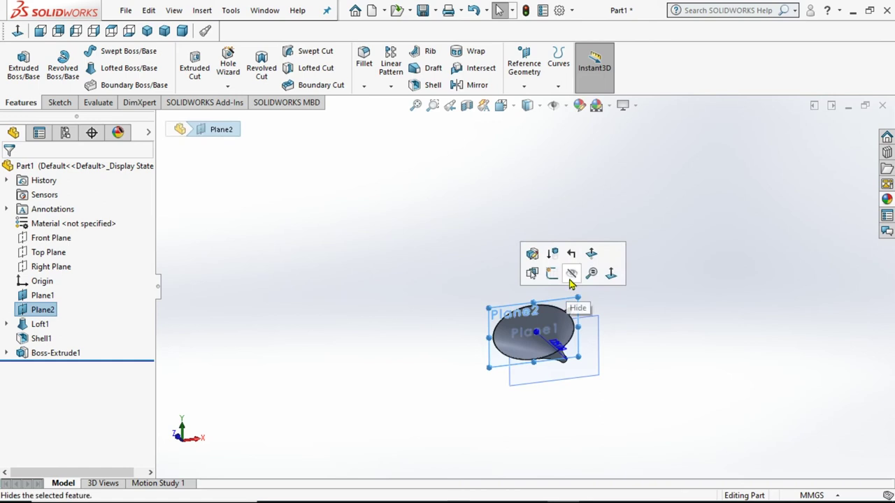
Hide the reference planes Plane2 and Plane1.
left_click(570, 272)
left_click(600, 326)
left_click(668, 299)
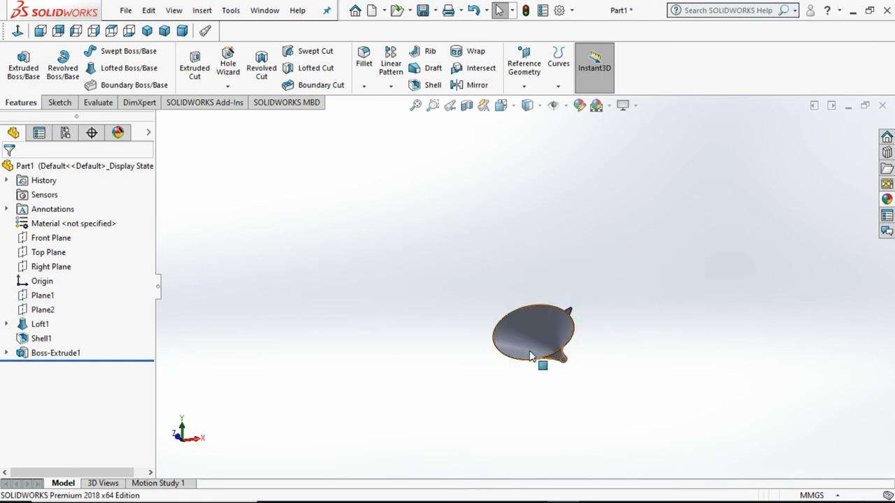
scroll(473, 296, "down", 5)
middle_click_drag(473, 295, 456, 214)
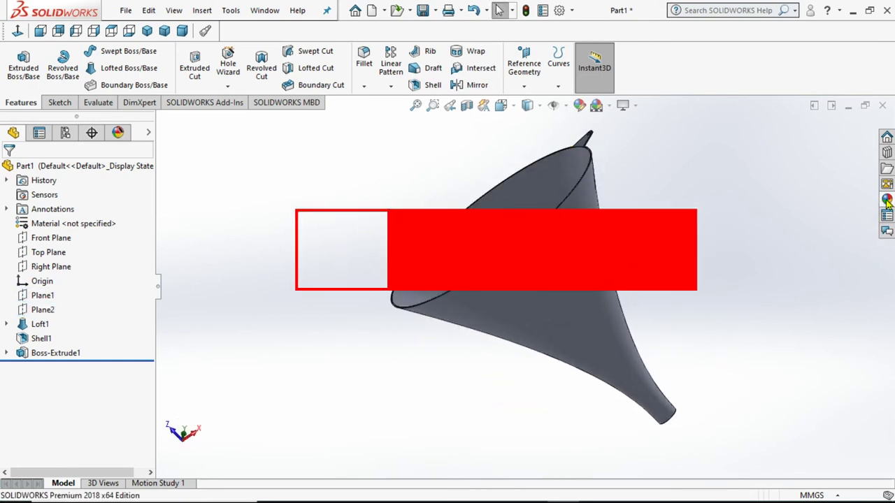
Apply the white satin finish plastic appearance from Plastic > Satin Finish to the funnel.
left_click(887, 198)
left_click(727, 145)
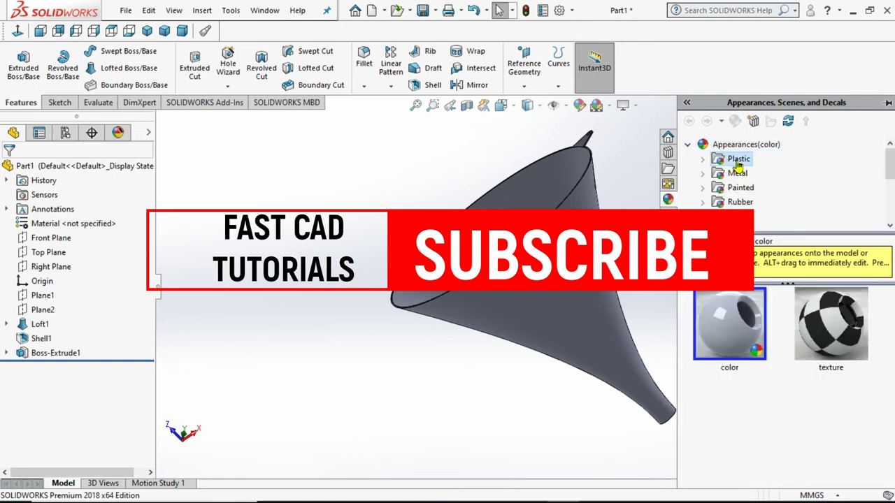
left_click(739, 160)
scroll(748, 188, "down", 2)
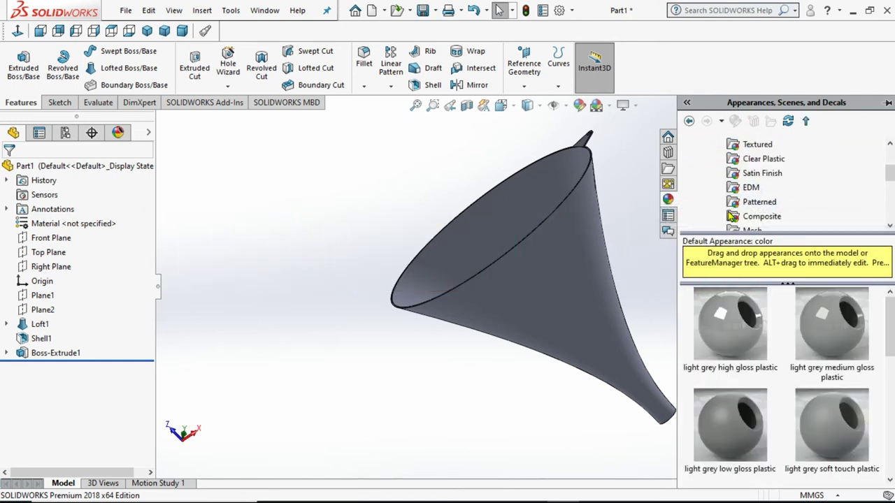
left_click(758, 176)
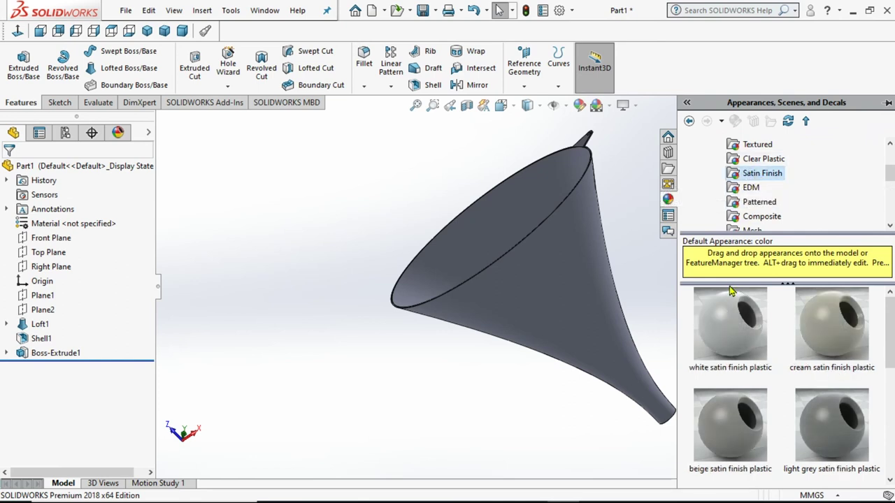
left_click_drag(743, 337, 580, 314)
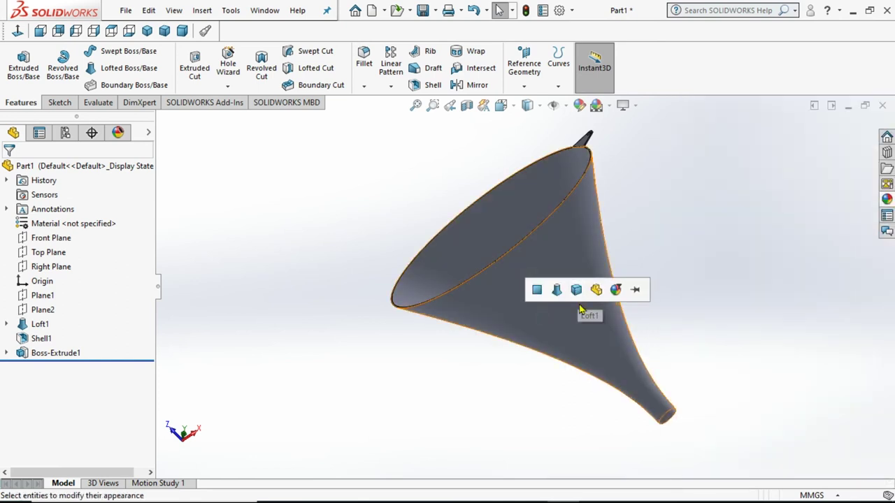
middle_click_drag(374, 202, 507, 248)
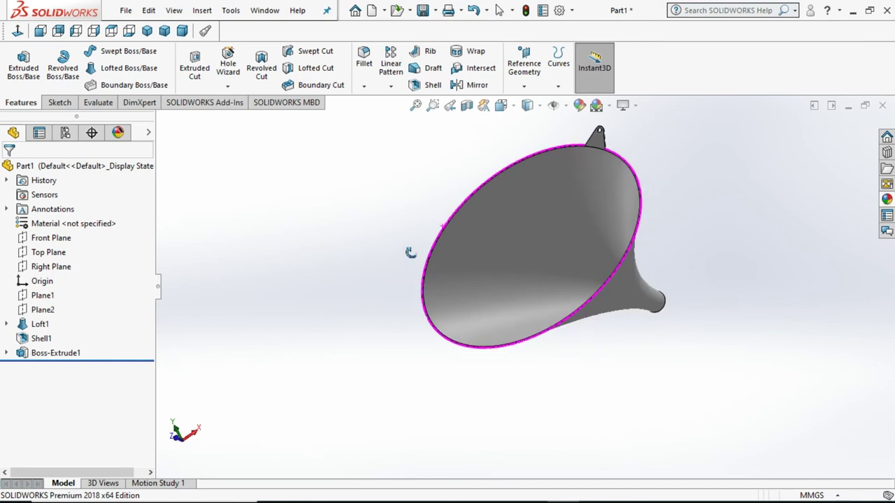
Set the whole part's appearance colour to green.
right_click(588, 258)
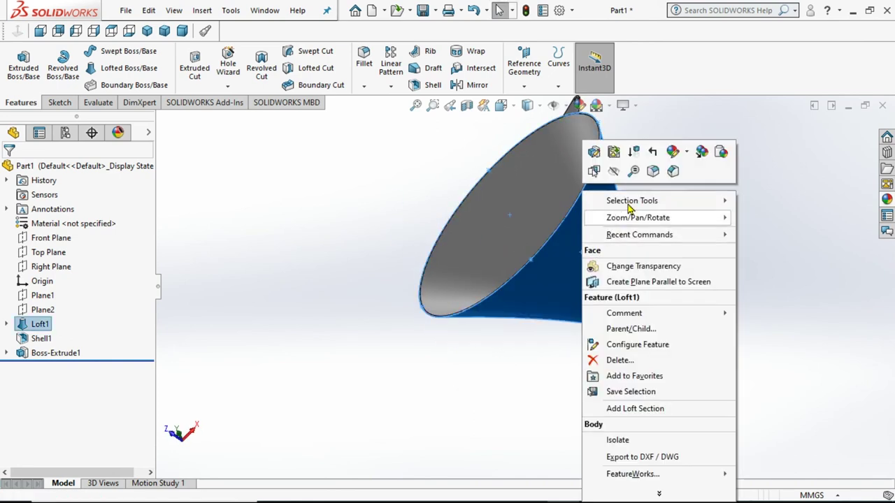
left_click(686, 154)
left_click(705, 224)
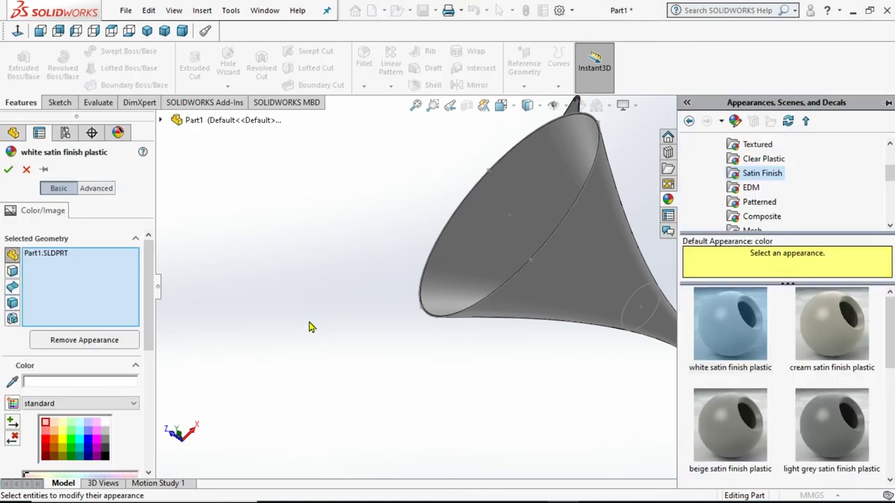
left_click(74, 445)
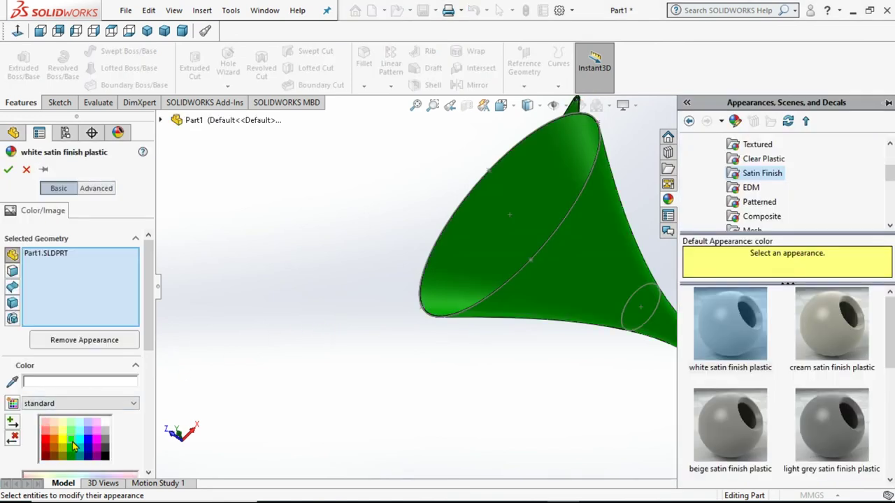
left_click(8, 170)
mouse_move(371, 203)
middle_mouse_down()
mouse_move(419, 253)
mouse_move(558, 321)
middle_mouse_up()
Inspect the loft's dimensions and expand the tab extrusion to show its sketch.
left_click(655, 318)
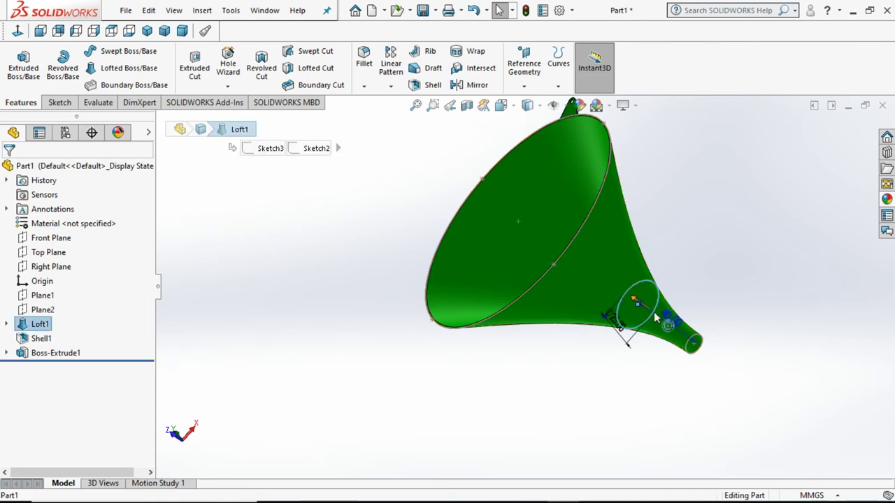
right_click(655, 318)
left_click(217, 209)
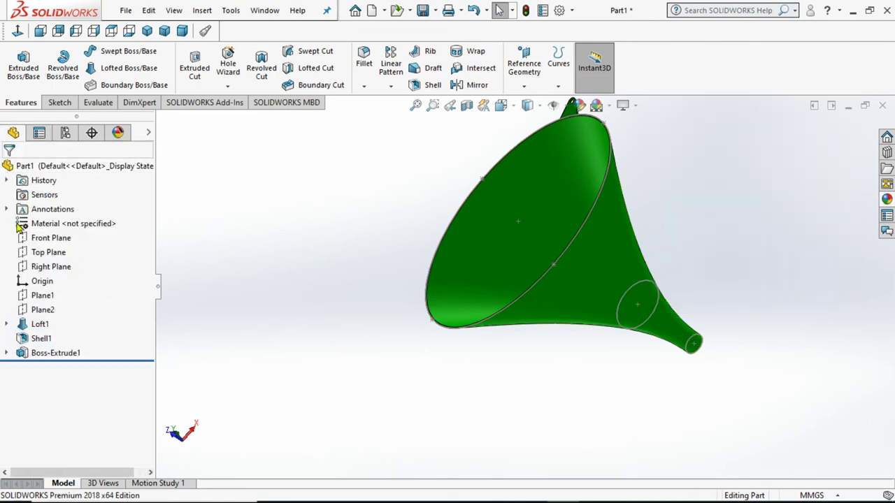
left_click(7, 354)
left_click(60, 370)
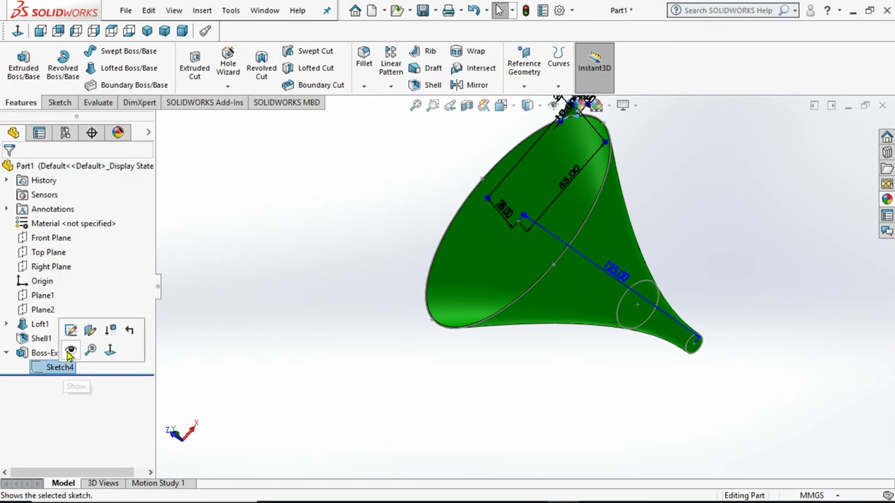
left_click(7, 325)
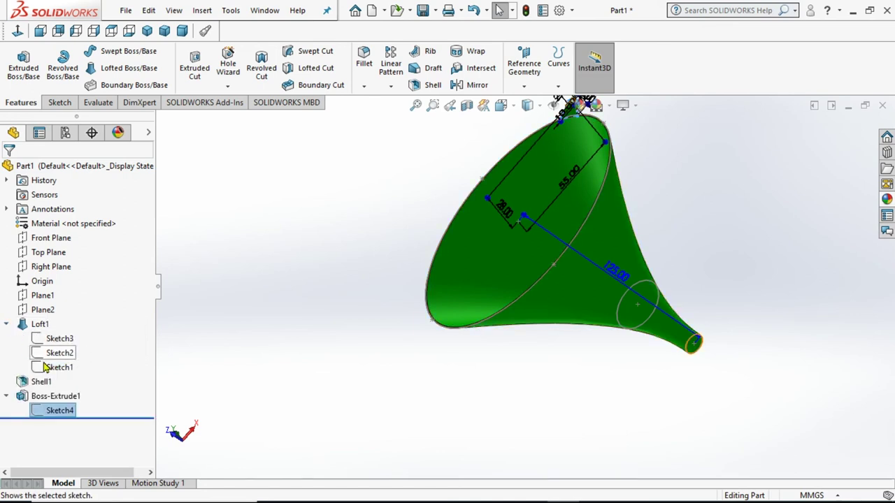
left_click(53, 367)
left_click(56, 353)
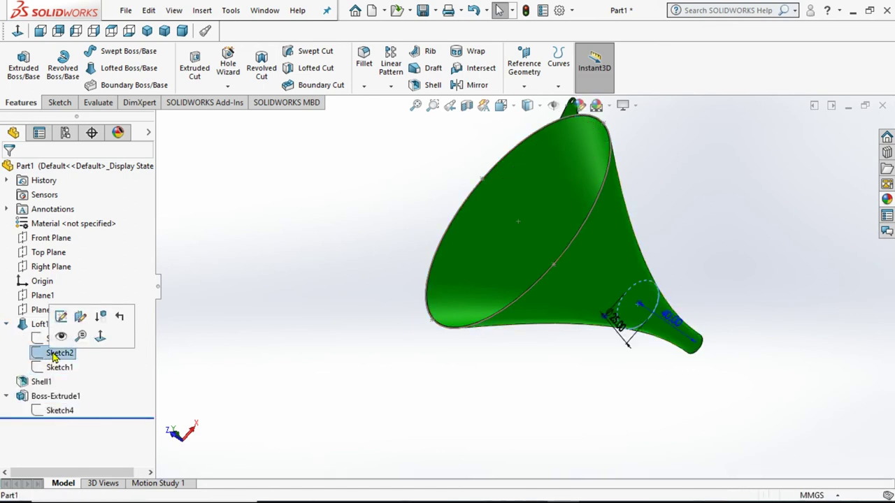
left_click(59, 338)
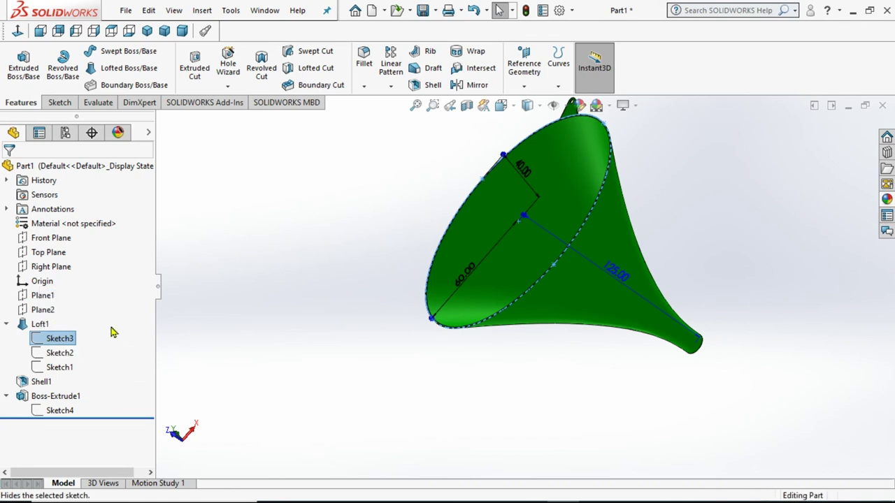
left_click(354, 203)
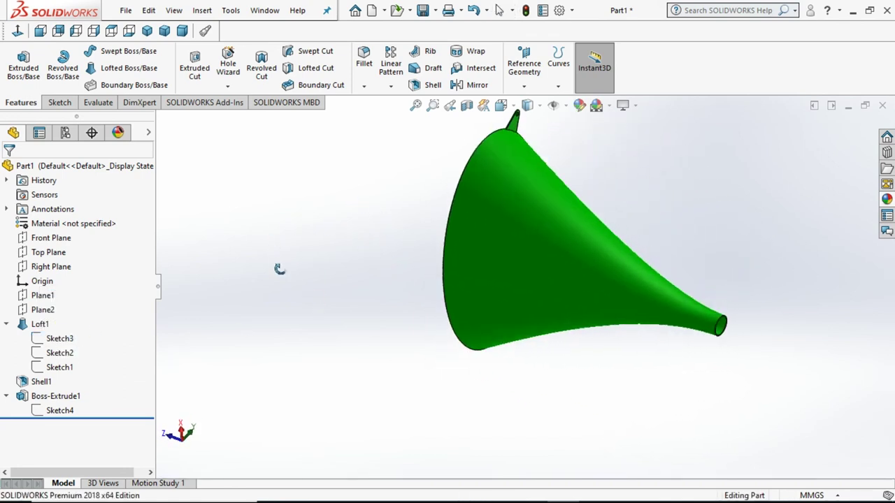